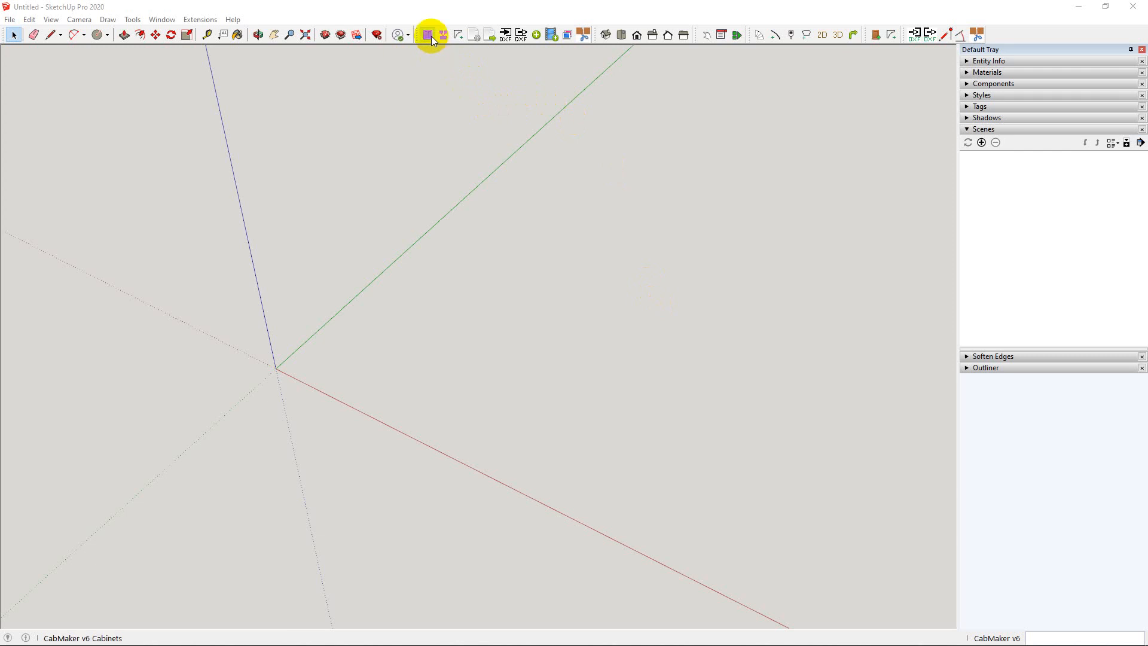
- Create sink base cabinet number 1 from the BS_1DO_1DR template and place it from the origin along the red axis
click(428, 35)
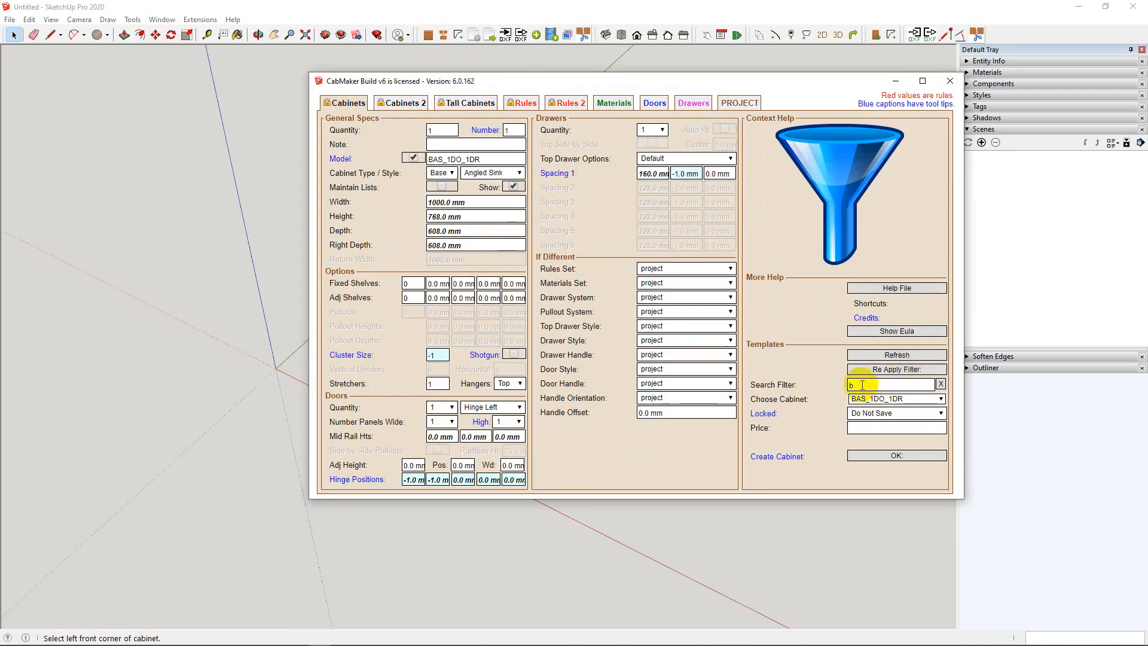
drag(856, 385, 844, 389)
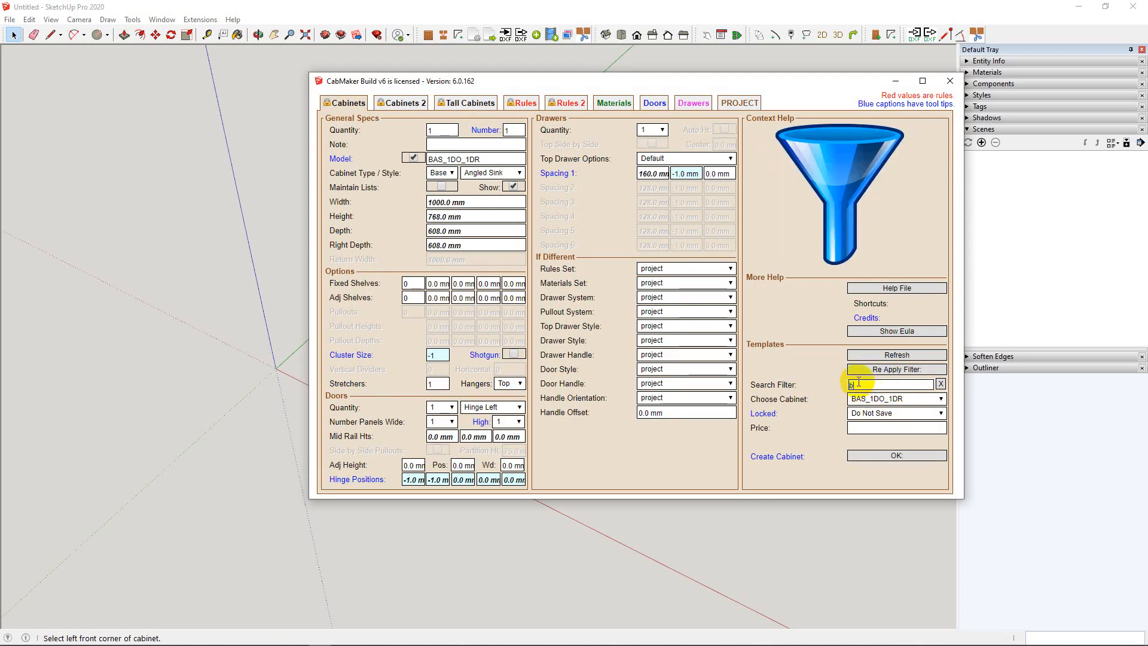
click(899, 400)
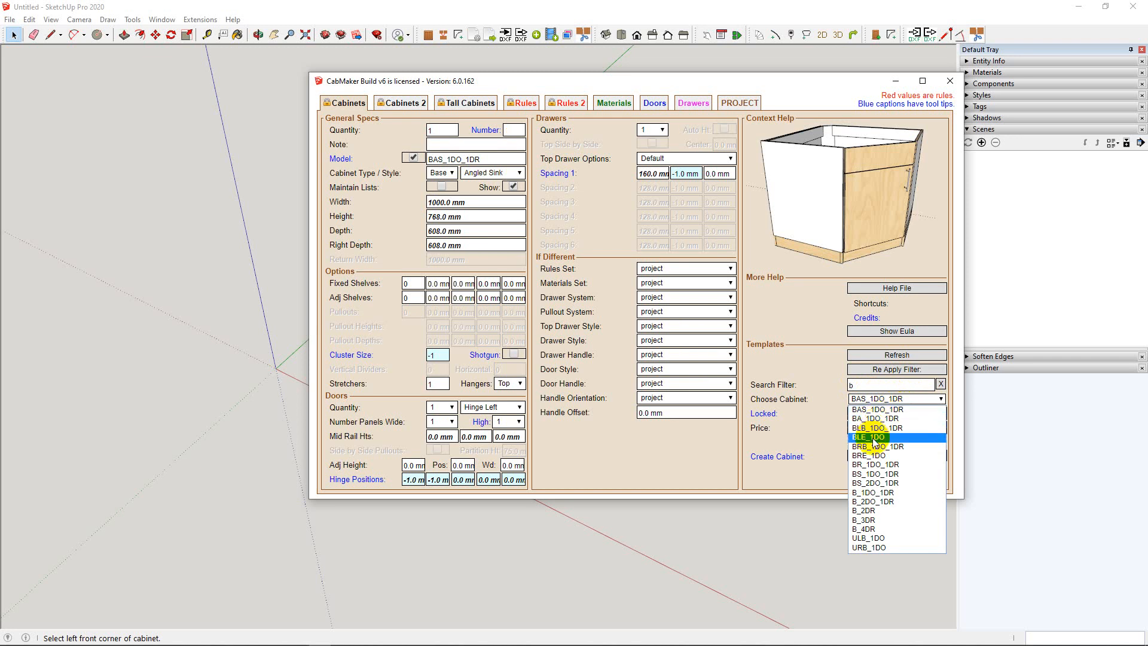
click(891, 474)
mouse_move(492, 132)
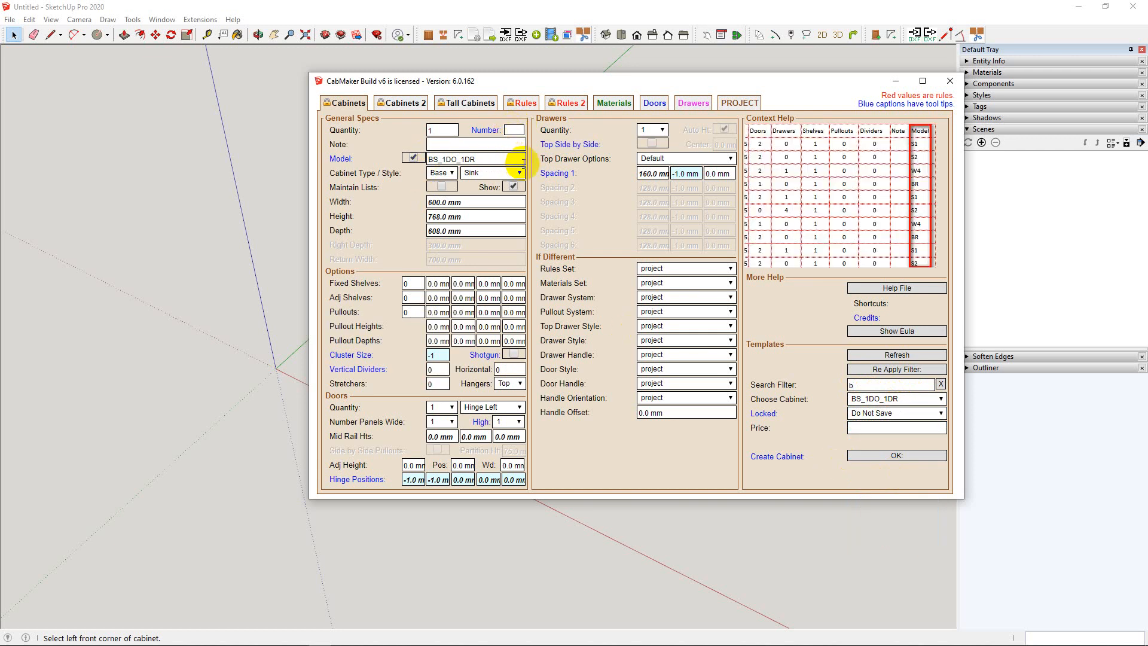
text(1)
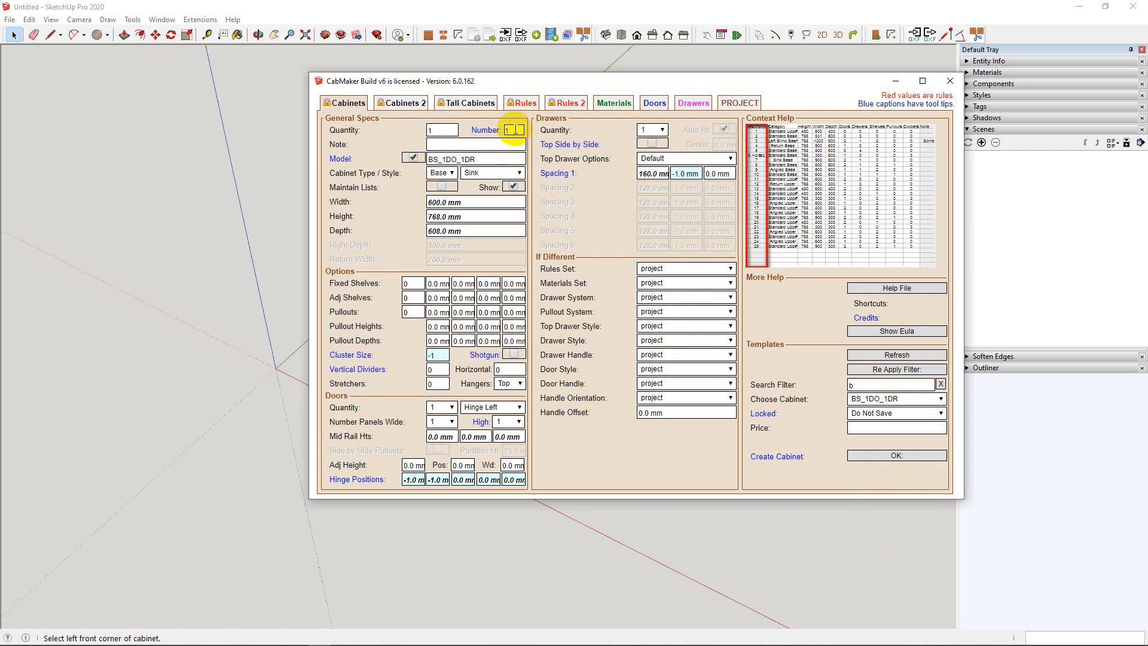
click(897, 456)
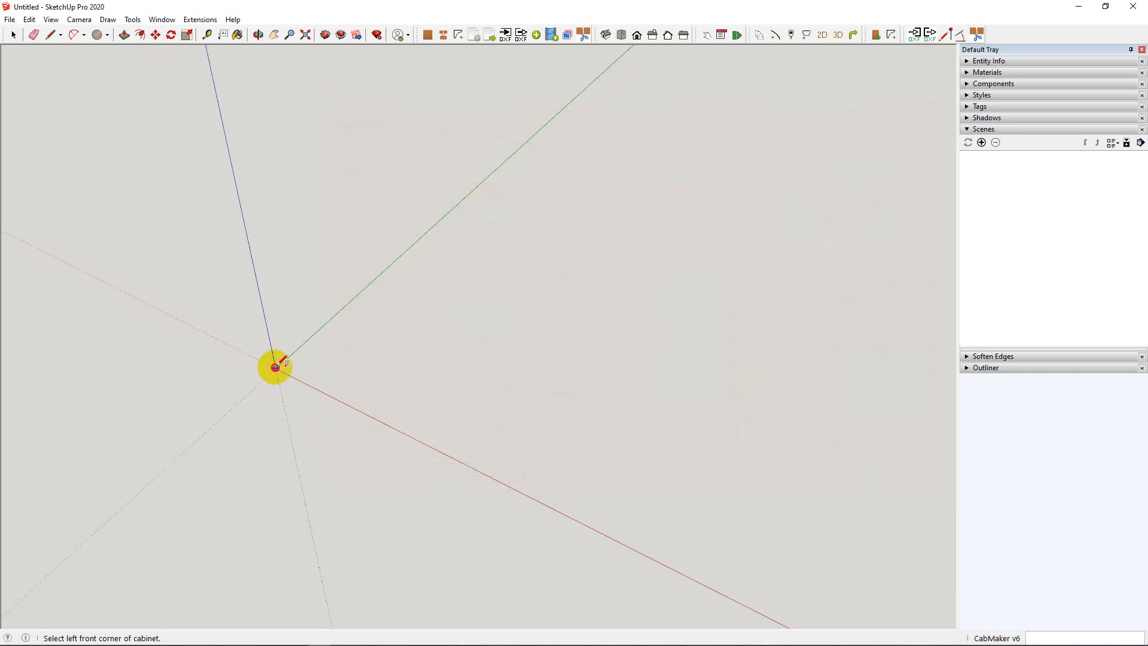
click(379, 420)
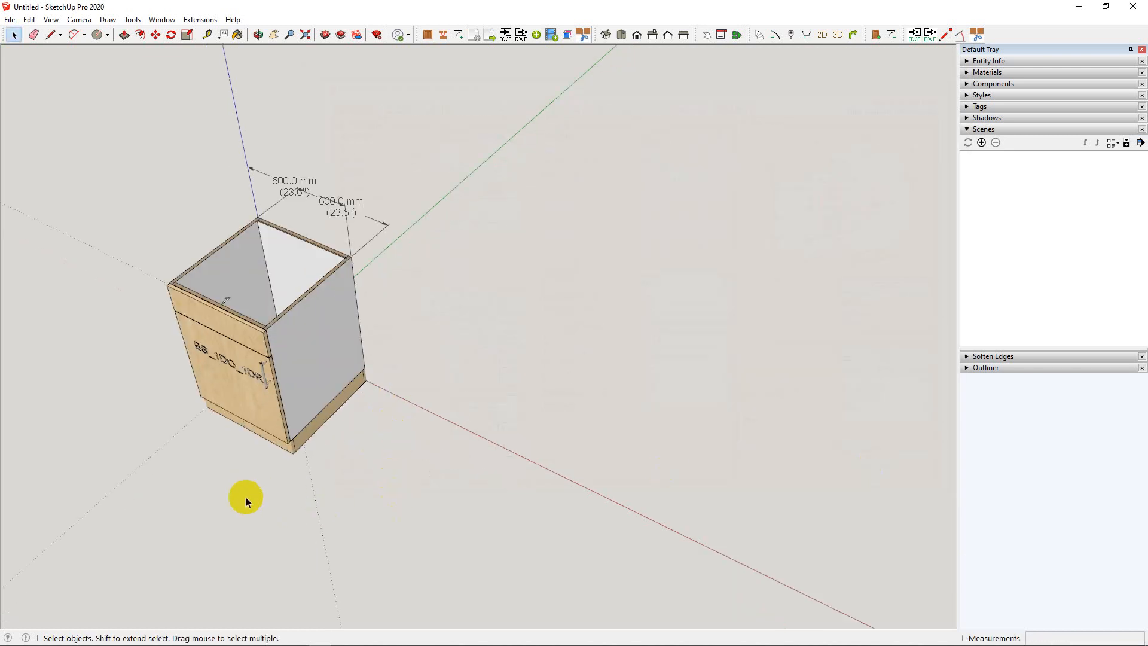
- Add the four-drawer base cabinet B_4DR as number 2, starting at the rear corner of the sink base's open end
scroll(299, 467, up, 3)
scroll(377, 311, down, 1)
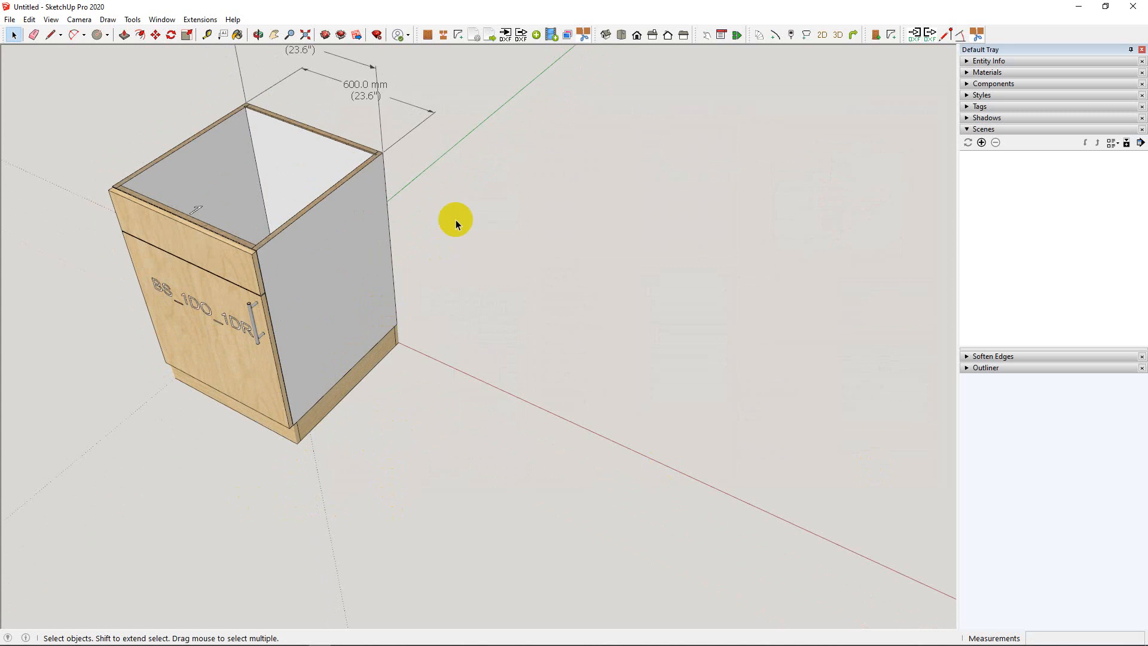
middle_drag(398, 406, 554, 423)
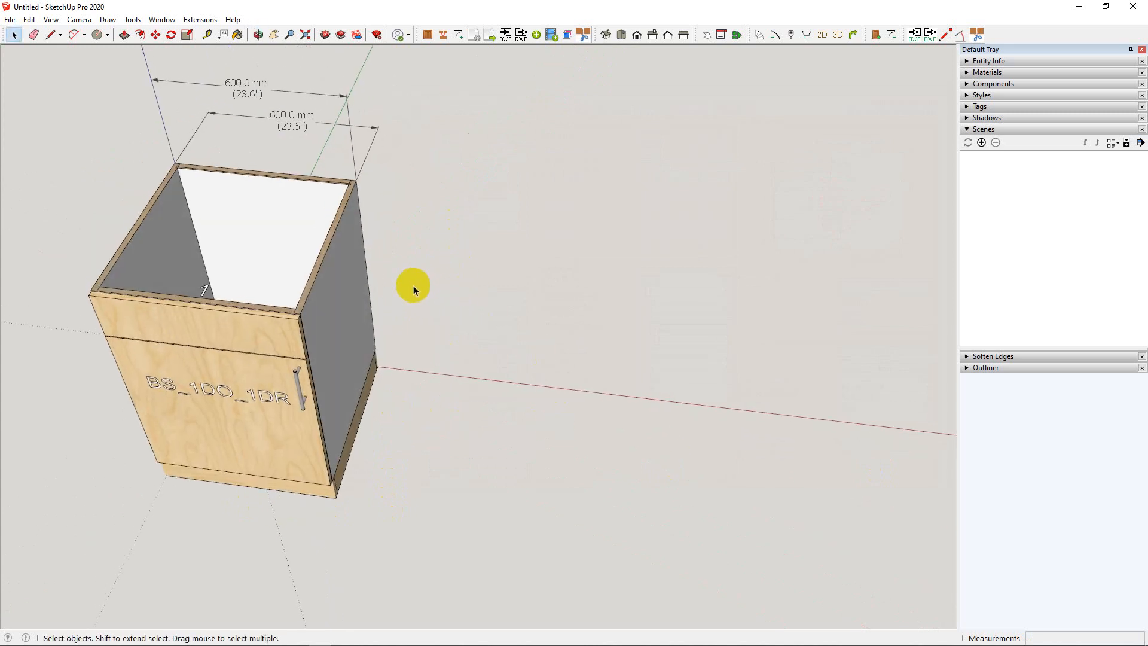
key(c)
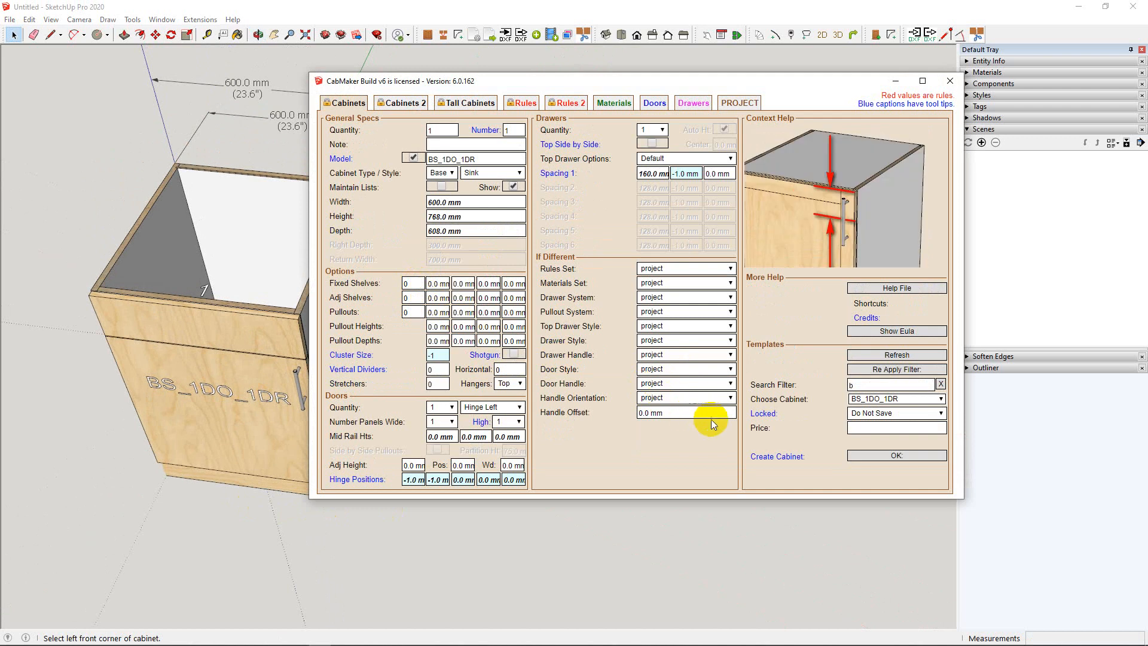
click(880, 399)
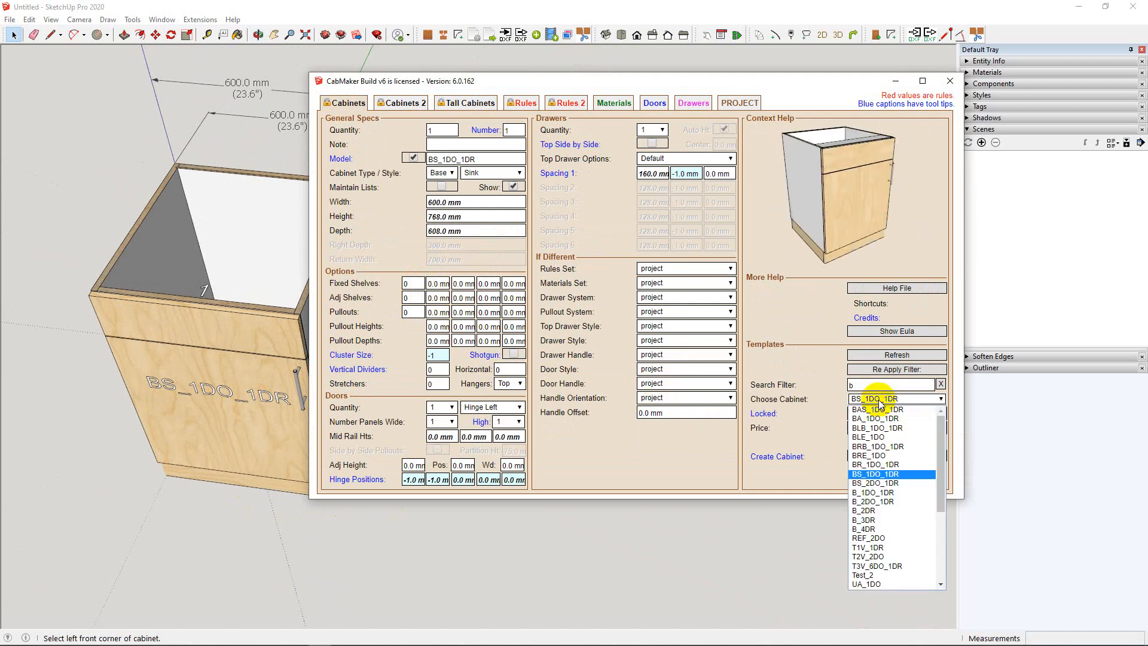
click(861, 529)
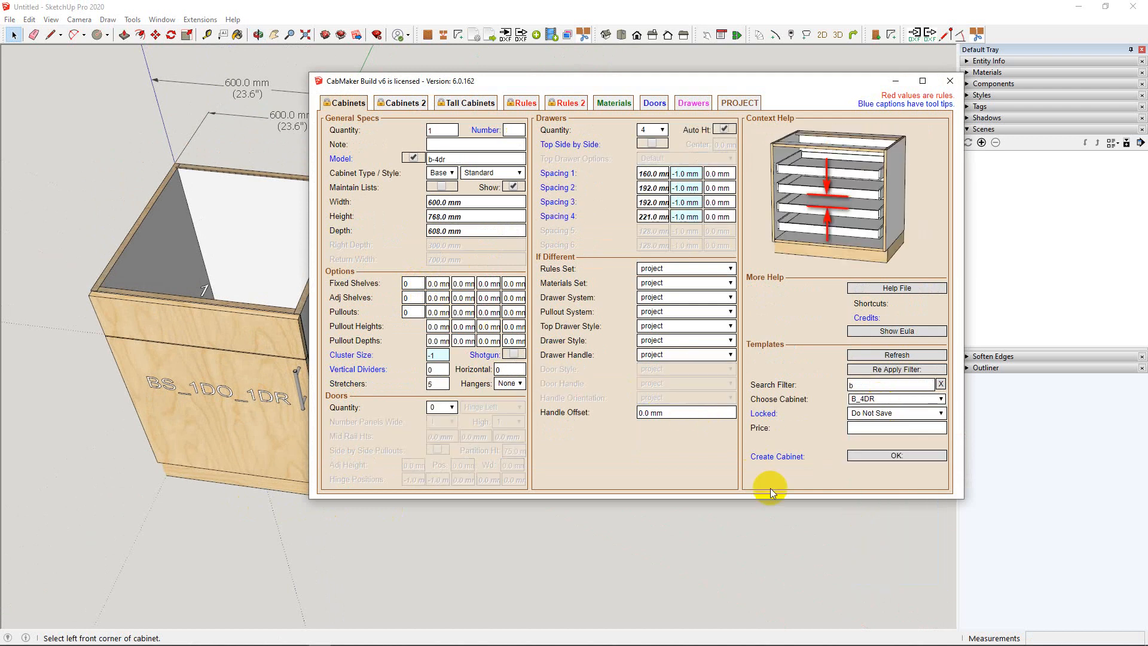
click(878, 455)
click(357, 181)
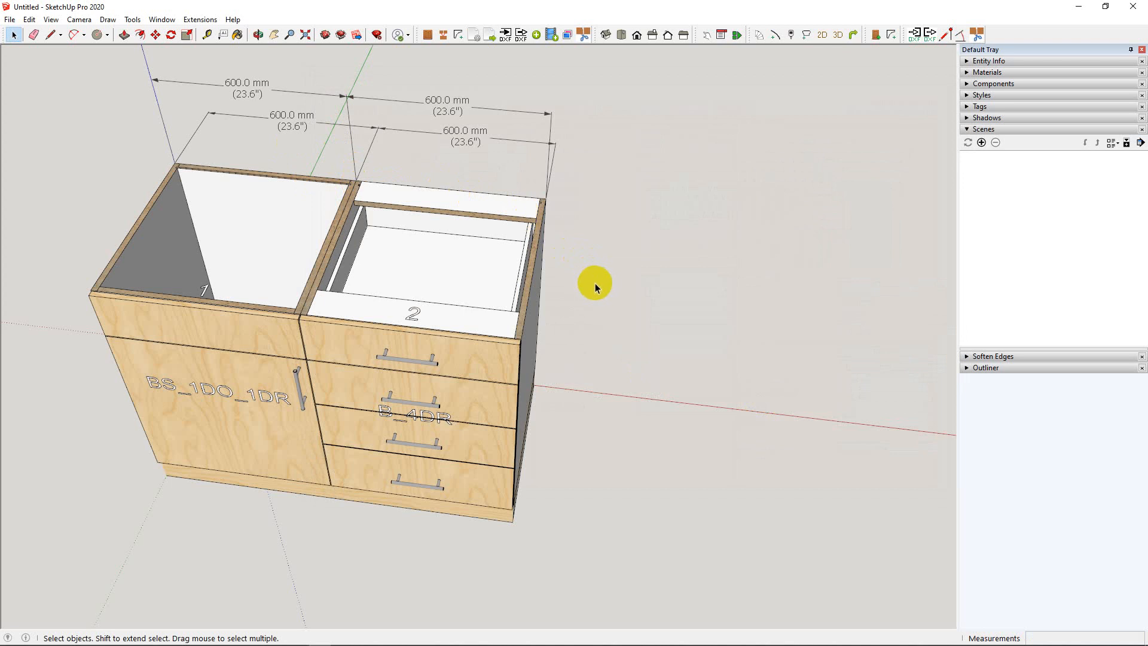
- Add base cabinet B_2DO_1DR as number 3, starting at the free rear corner of the four-drawer cabinet
key(c)
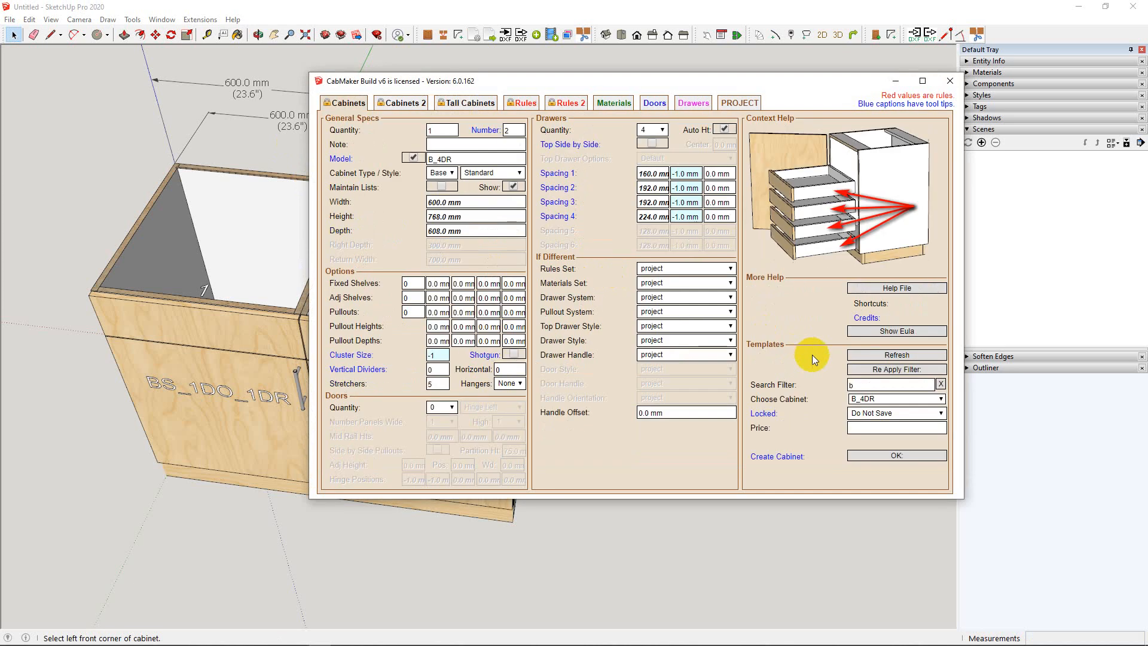
click(882, 400)
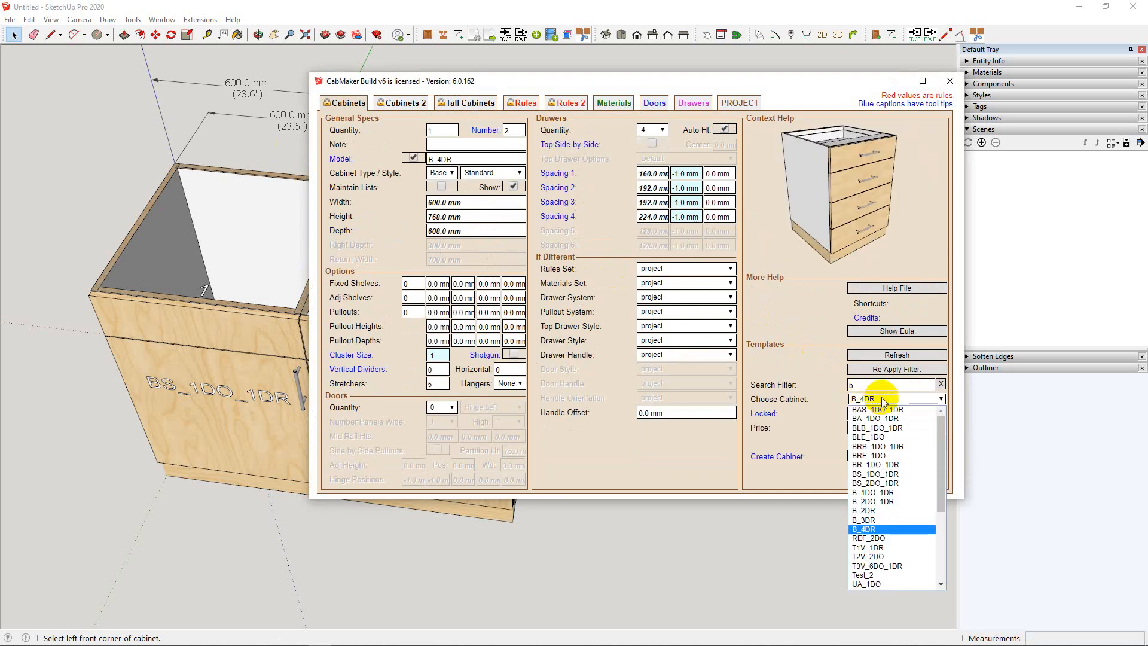
click(888, 501)
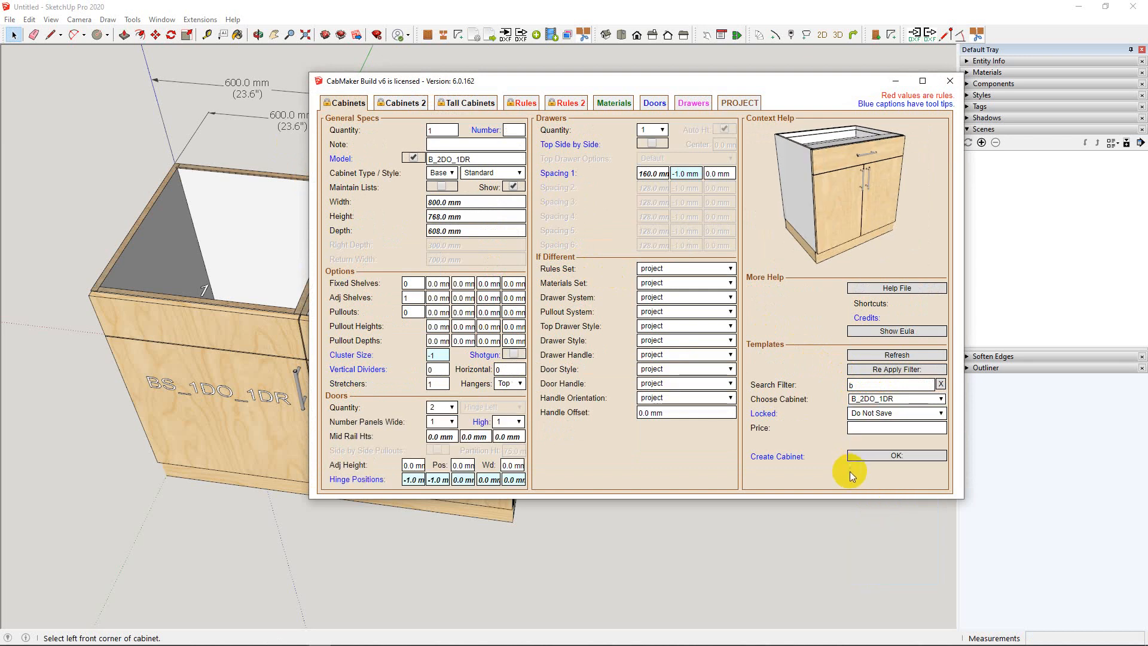
click(513, 131)
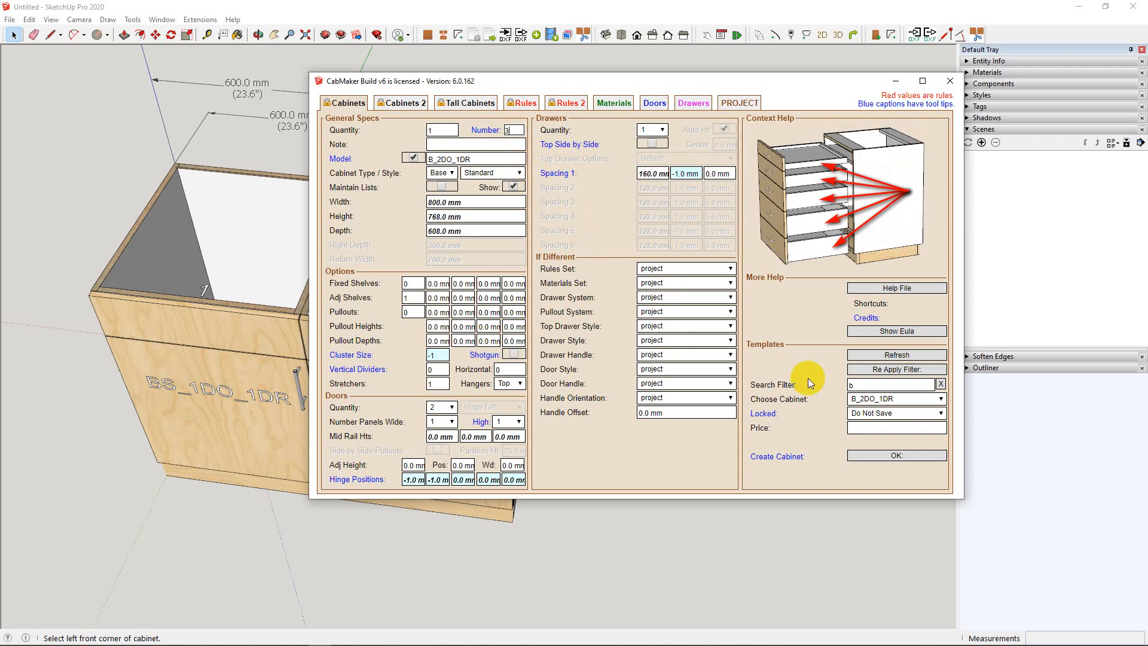
click(898, 456)
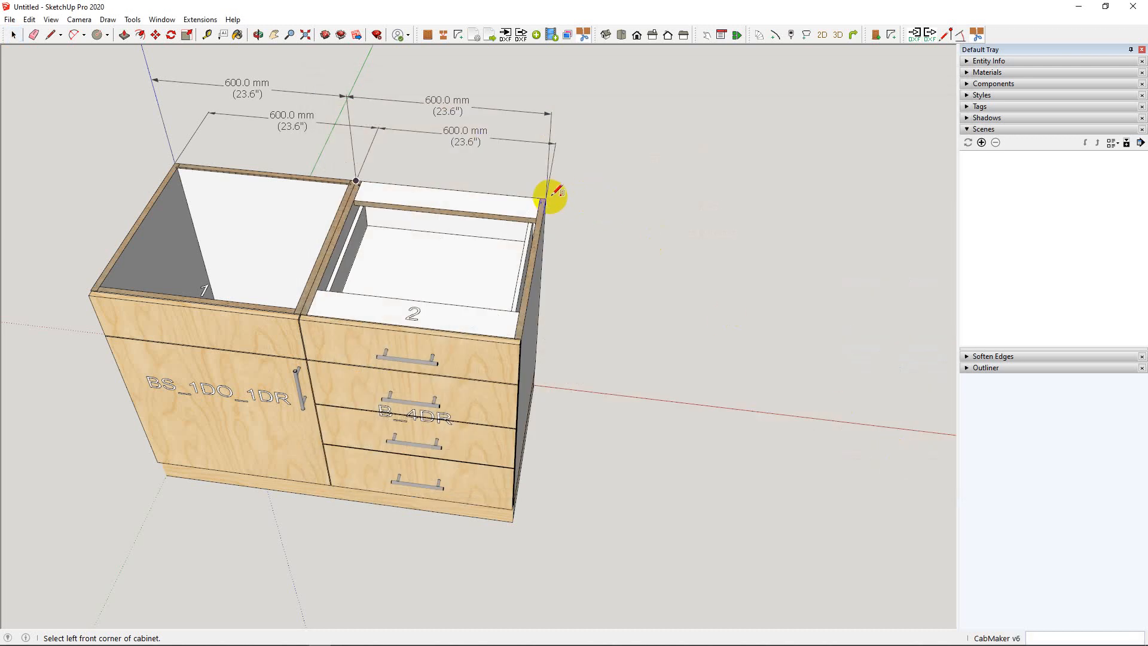
click(550, 197)
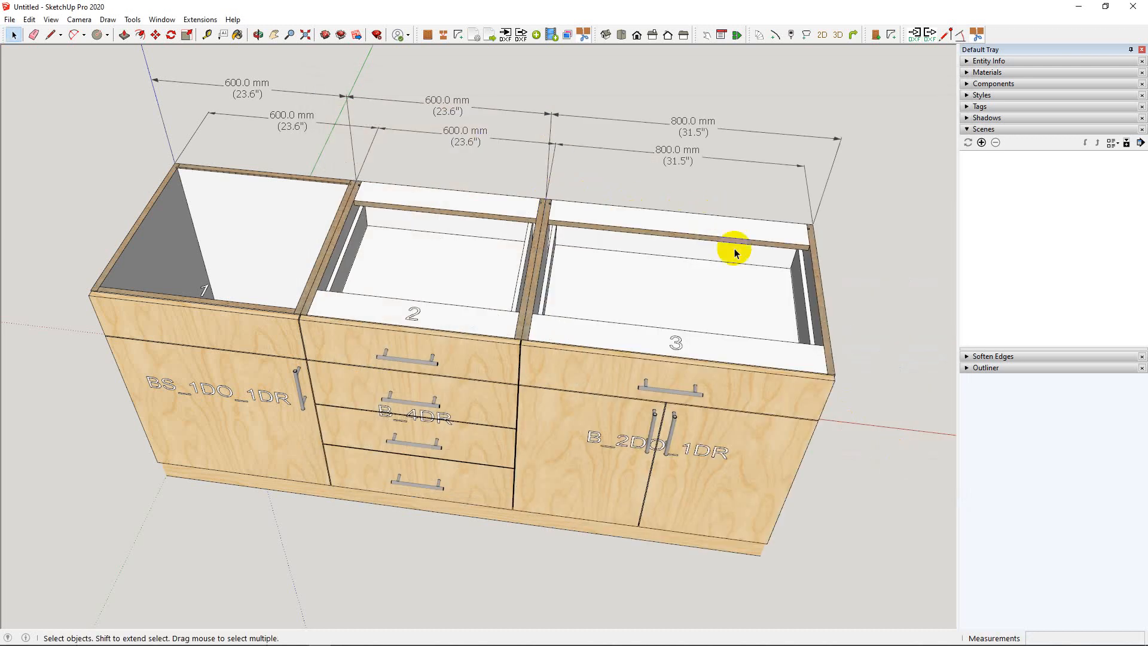
- Hide the drawing axes, with the view turned to the fronts of the three cabinets
middle_drag(591, 448, 709, 349)
scroll(667, 337, up, 3)
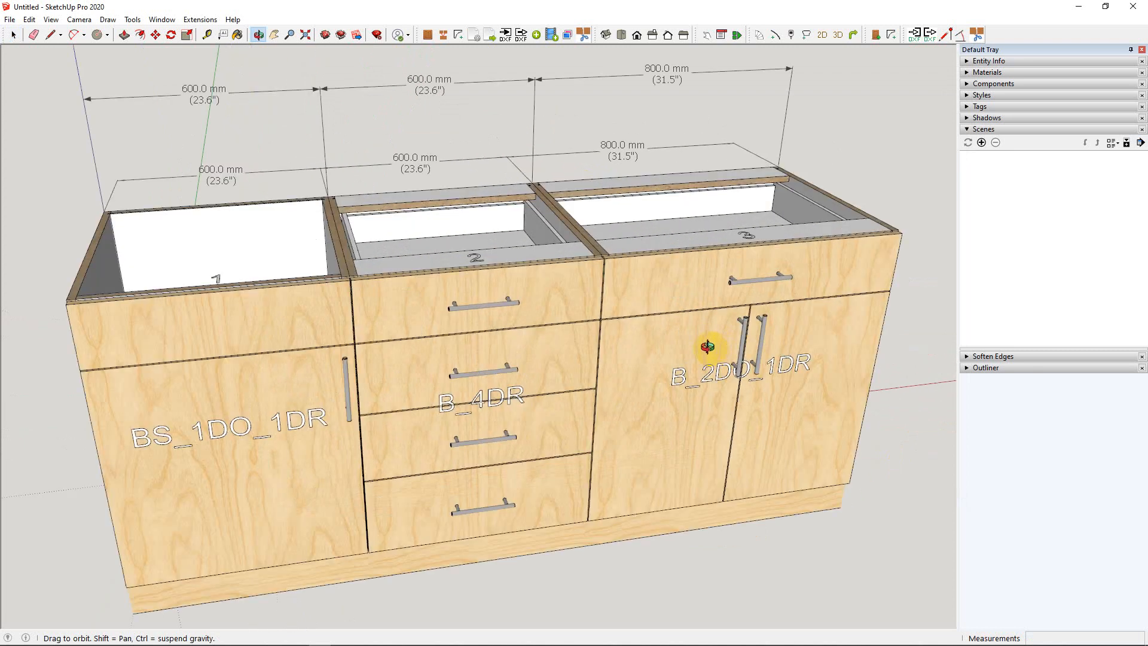
click(51, 19)
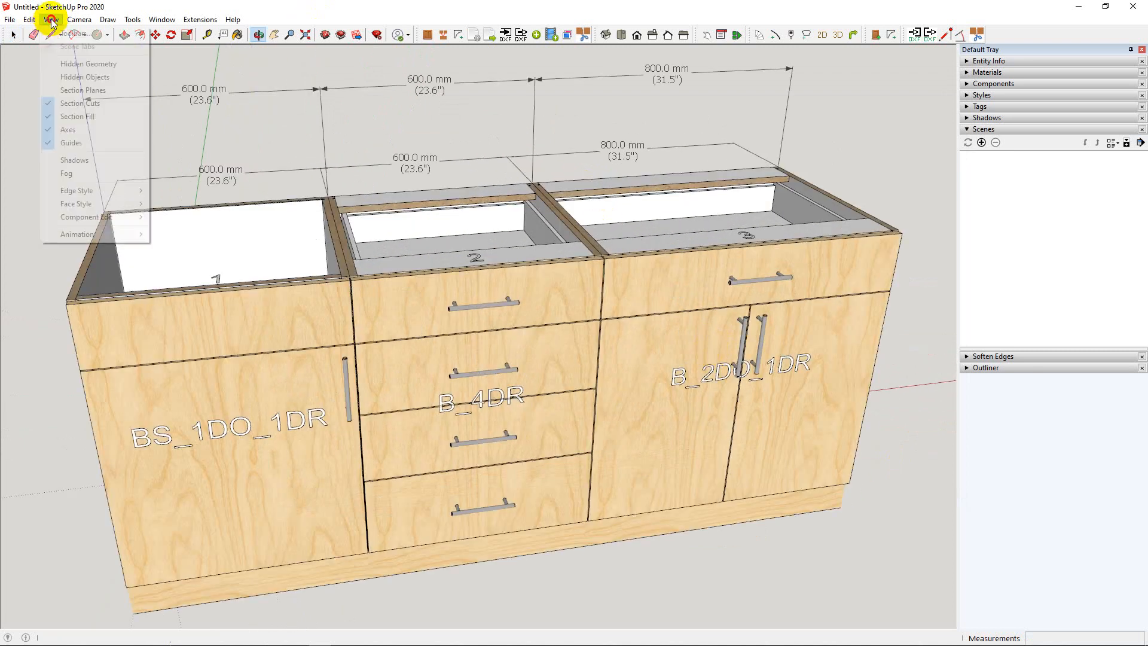
click(80, 130)
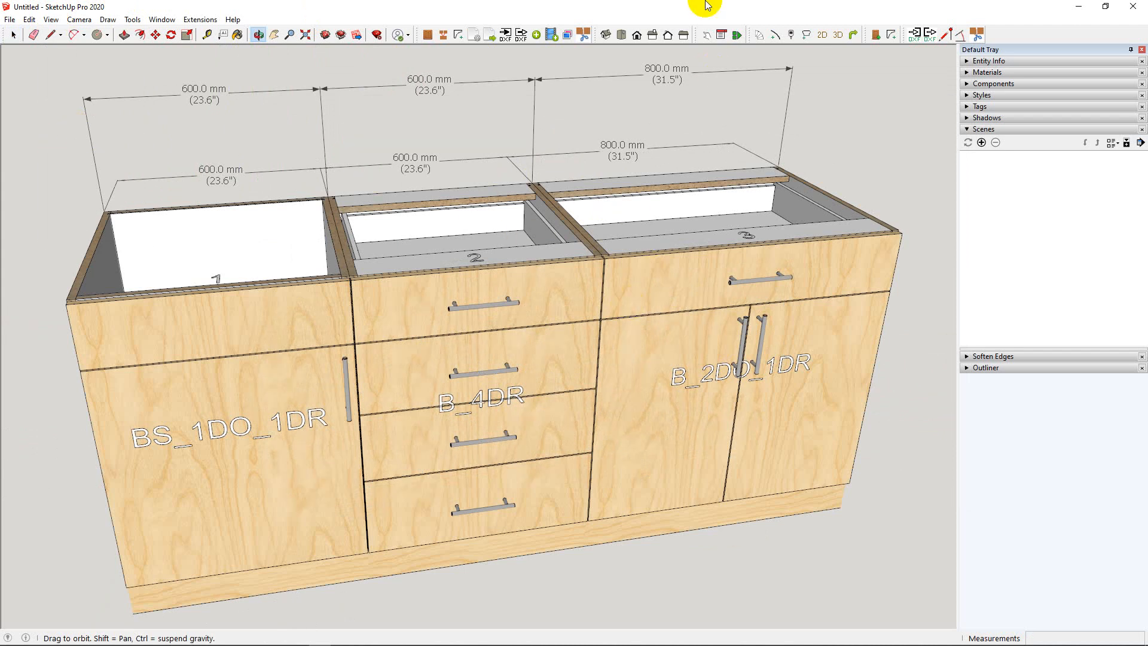
- Try to run Manage Scenes on the unsaved model, and select all three base cabinets
click(551, 36)
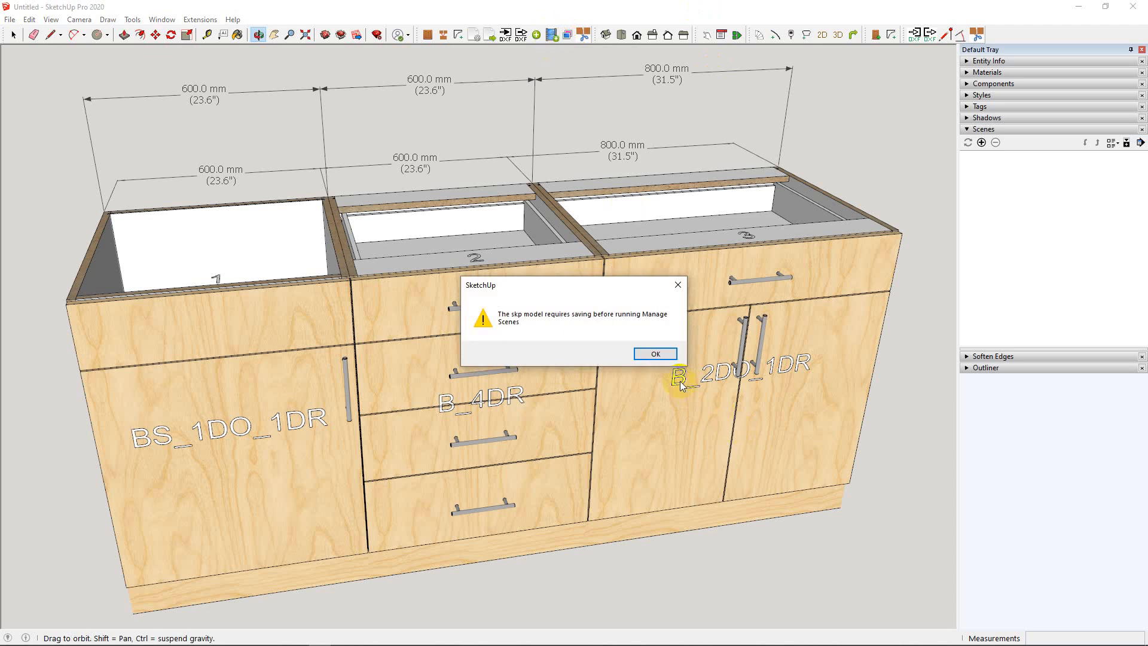
click(656, 356)
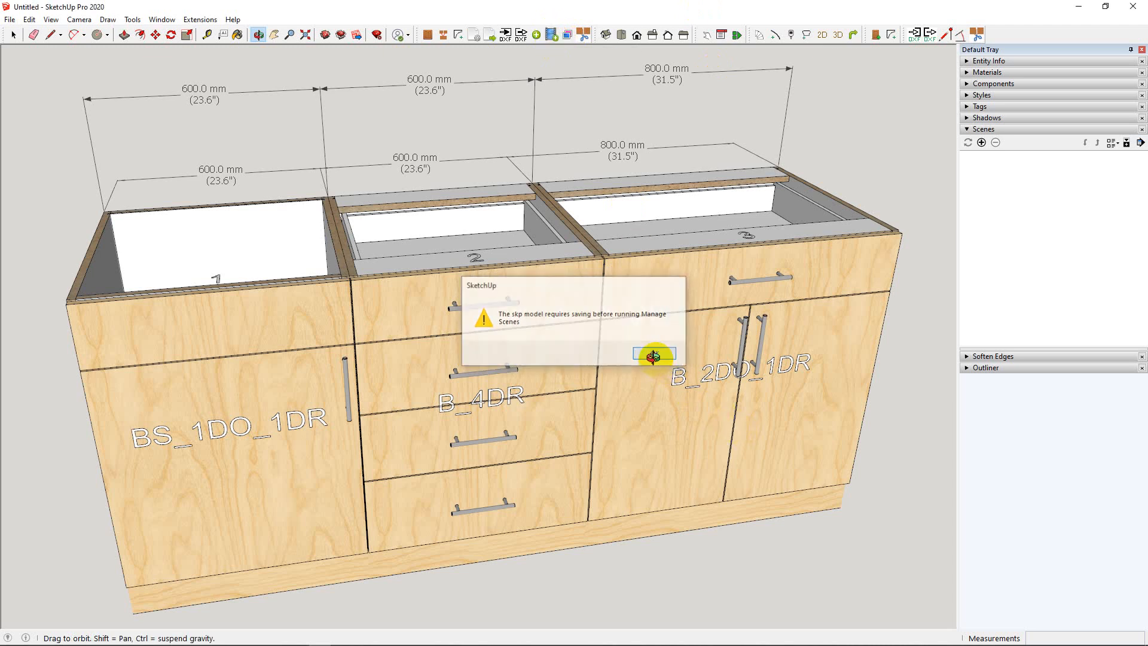
key(space)
click(281, 354)
shift+click(481, 344)
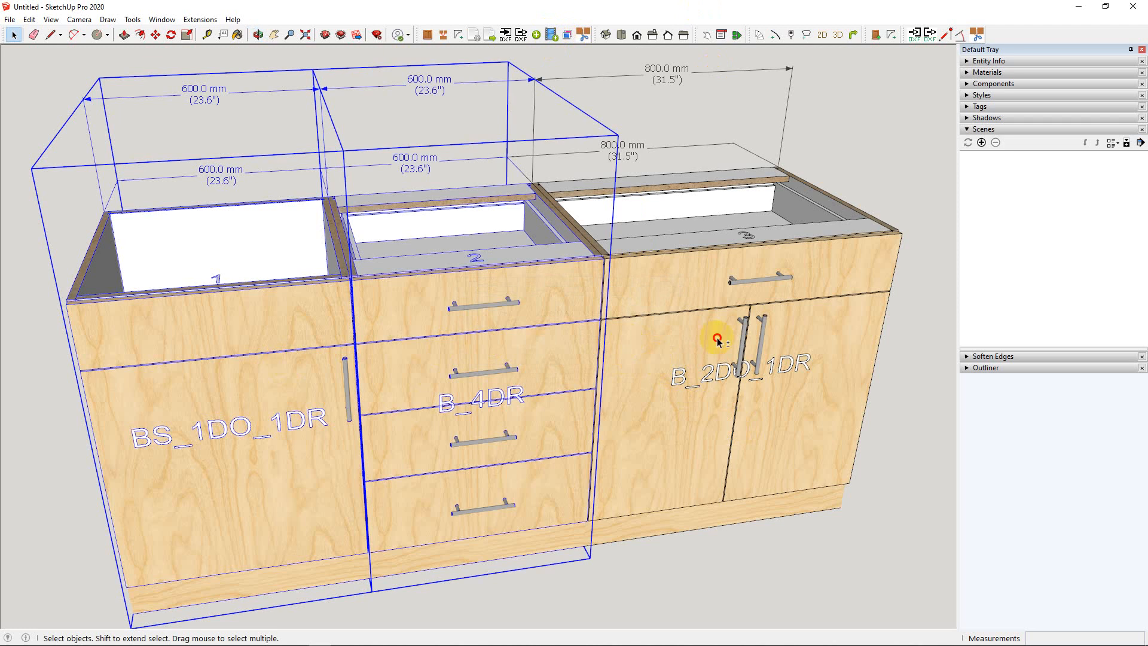
shift+click(717, 335)
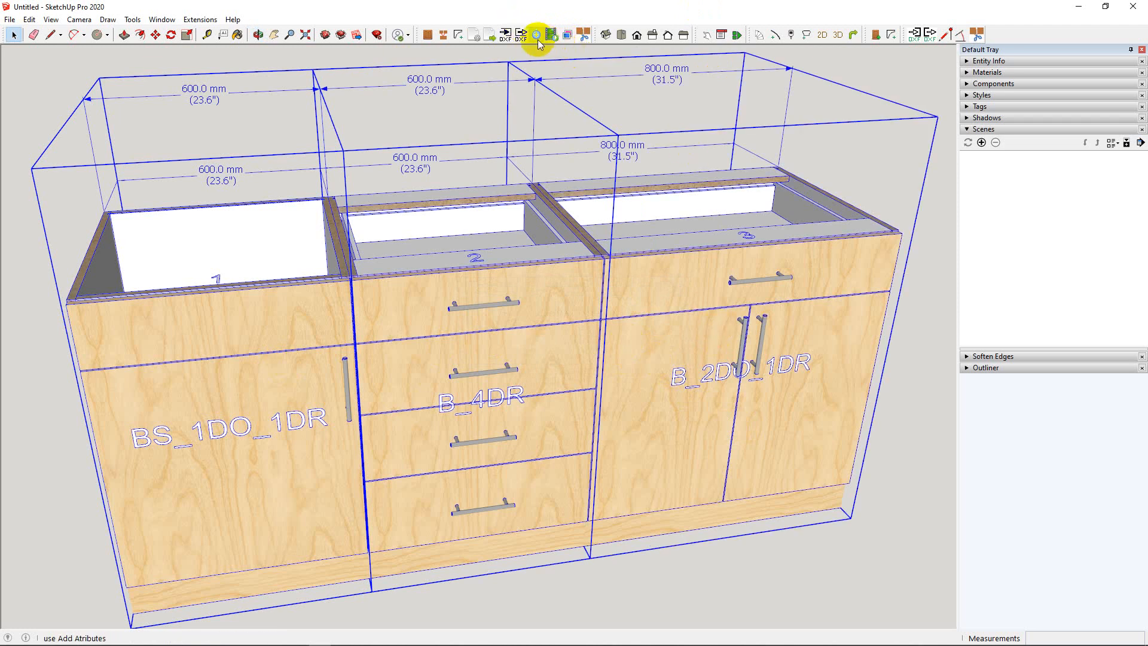
- Save the model as images.skp in Documents, replacing the existing file, and clear the cabinet selection
click(9, 19)
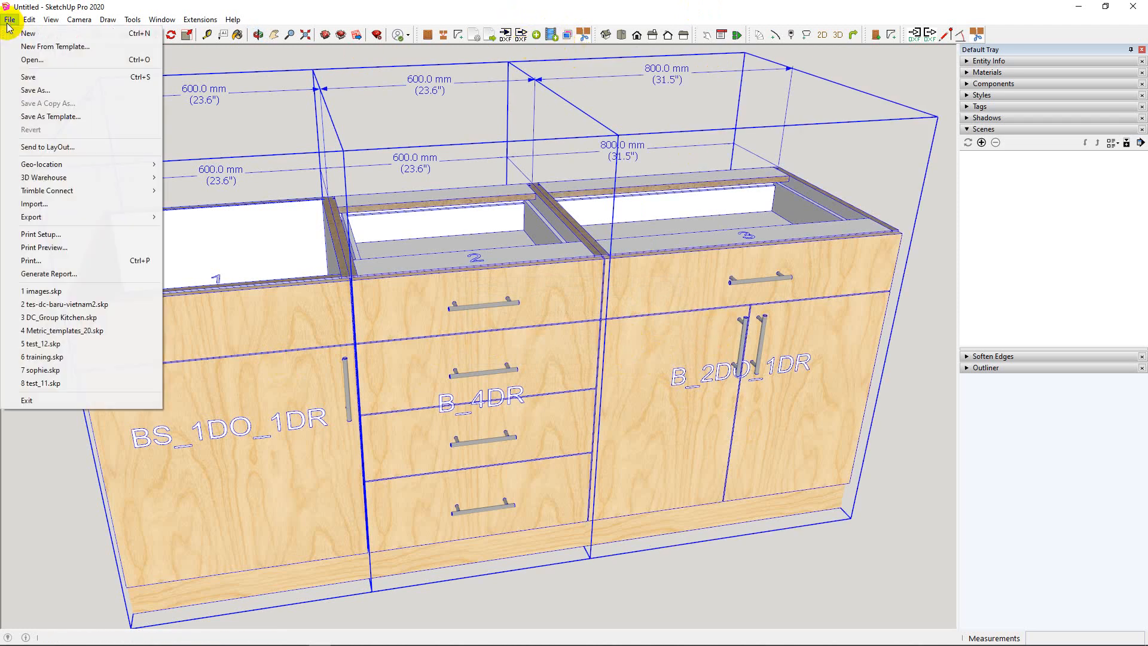
click(38, 76)
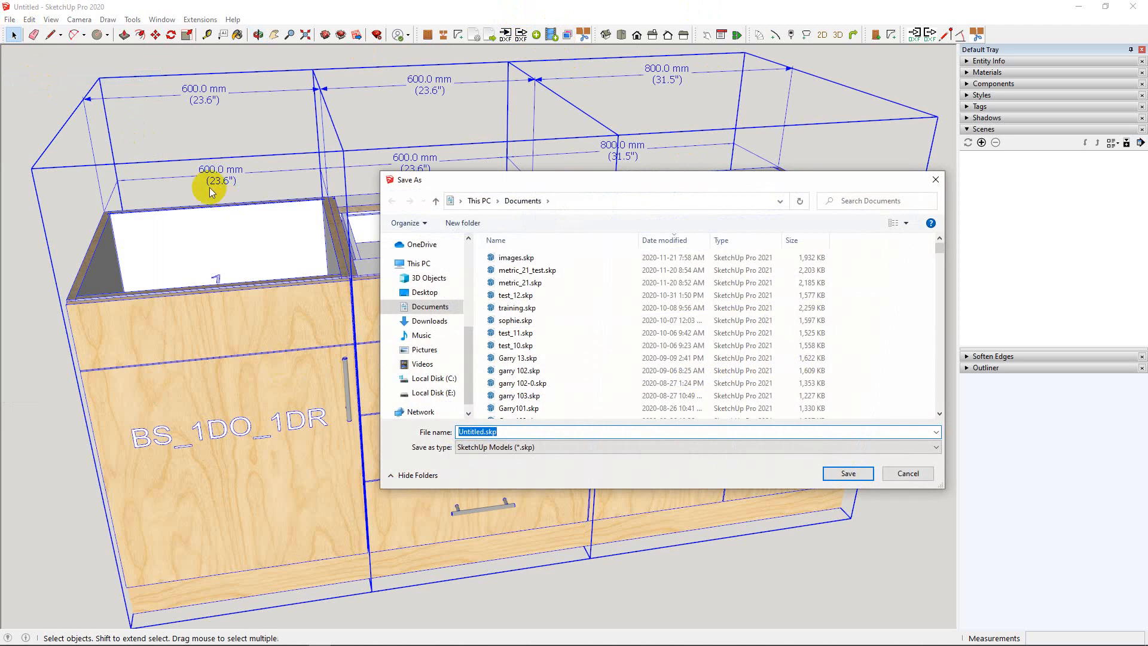
double_click(516, 258)
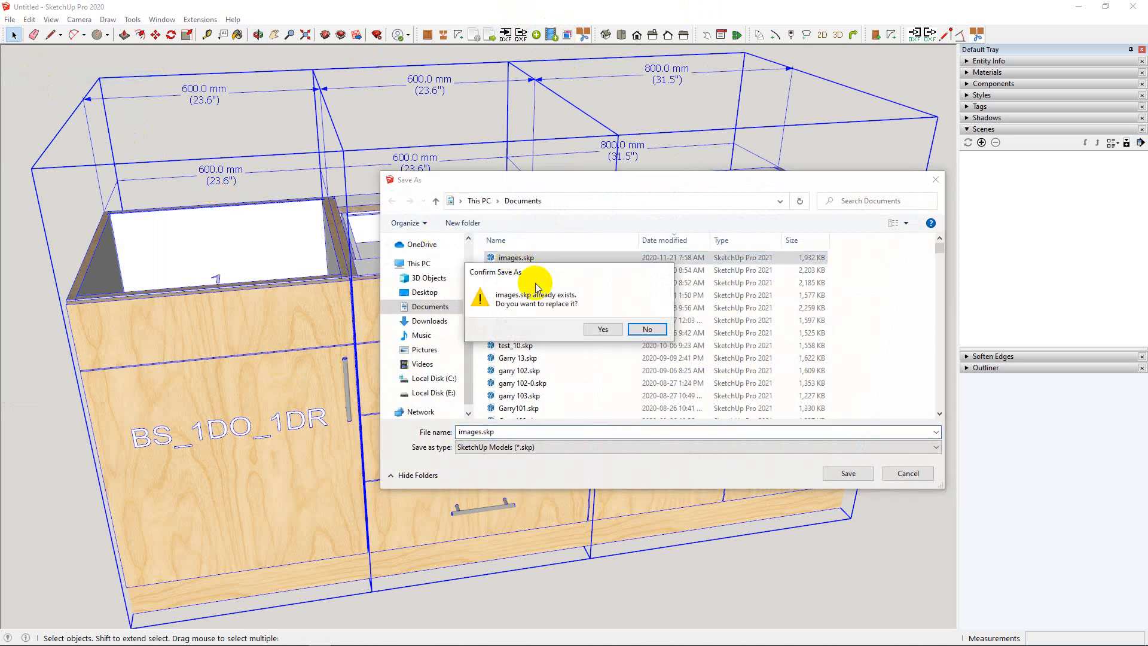
click(601, 329)
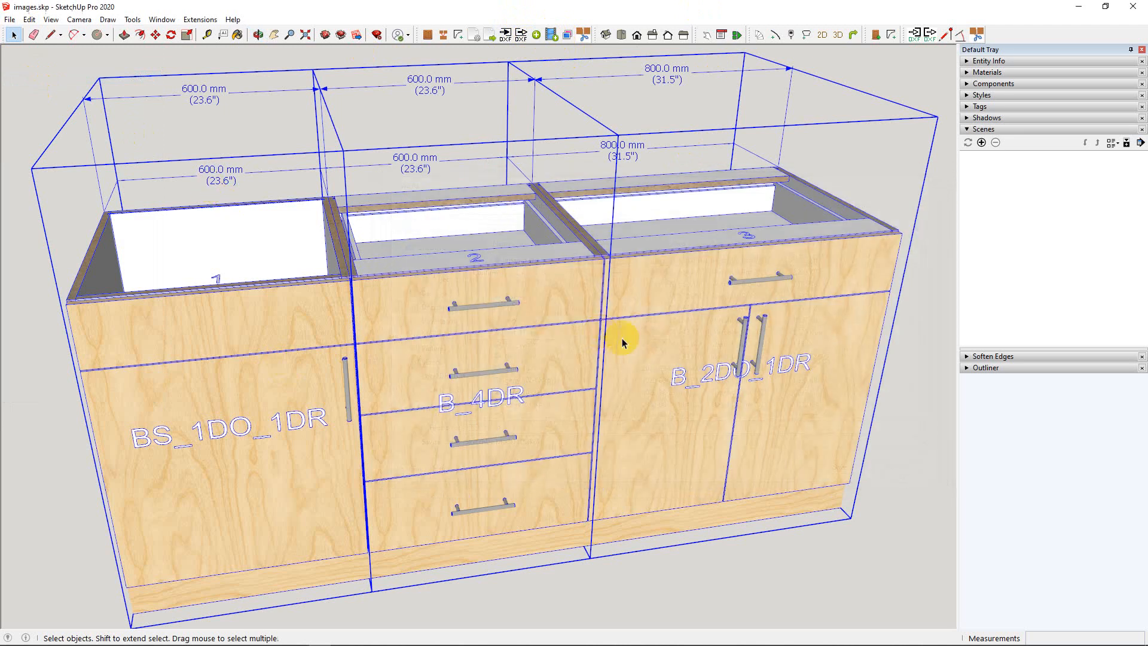
click(861, 605)
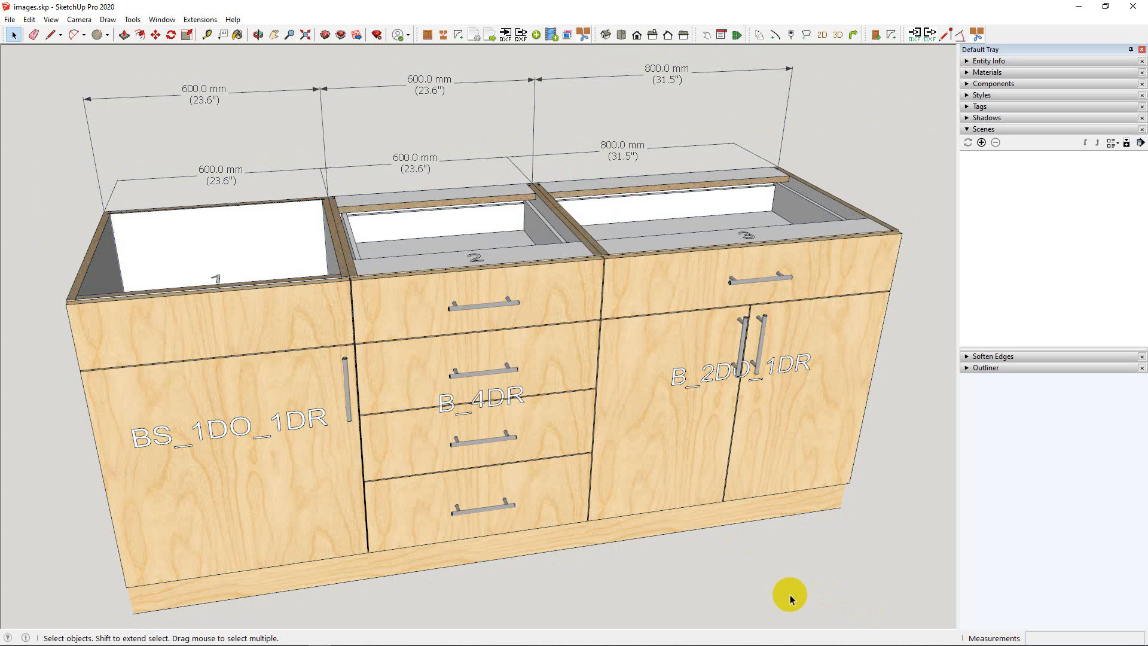
- Create the standard Perspective / Plan scenes without cabinet scenes or images, keeping the name Perspective for the perspective scene
click(551, 34)
click(604, 295)
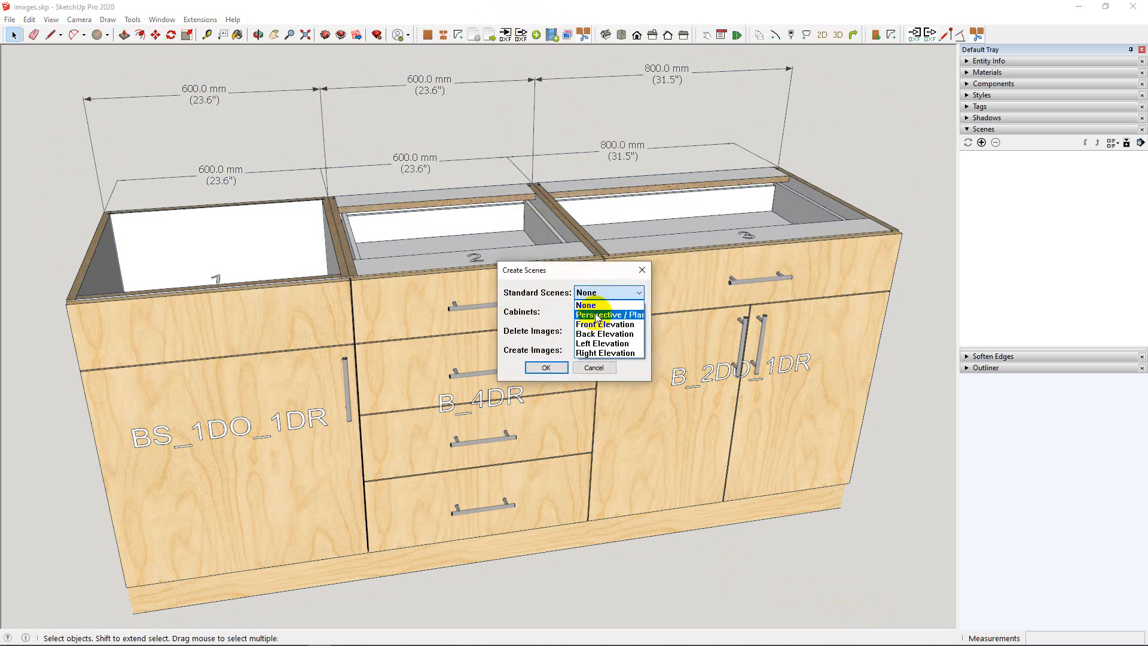
click(596, 316)
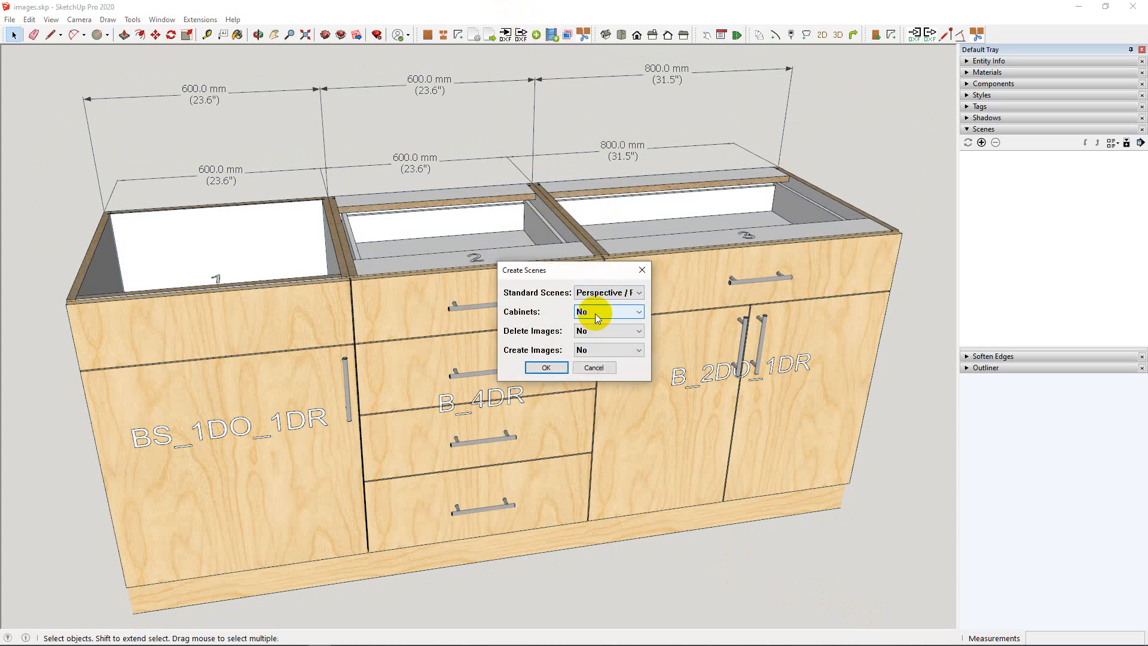
click(545, 368)
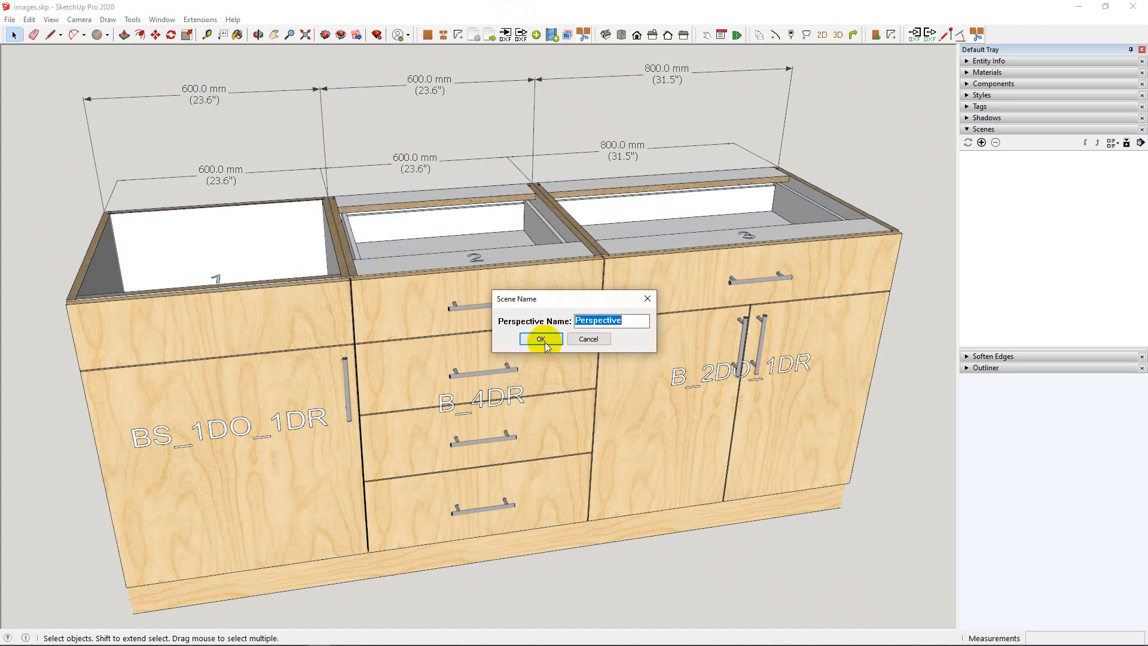
click(544, 342)
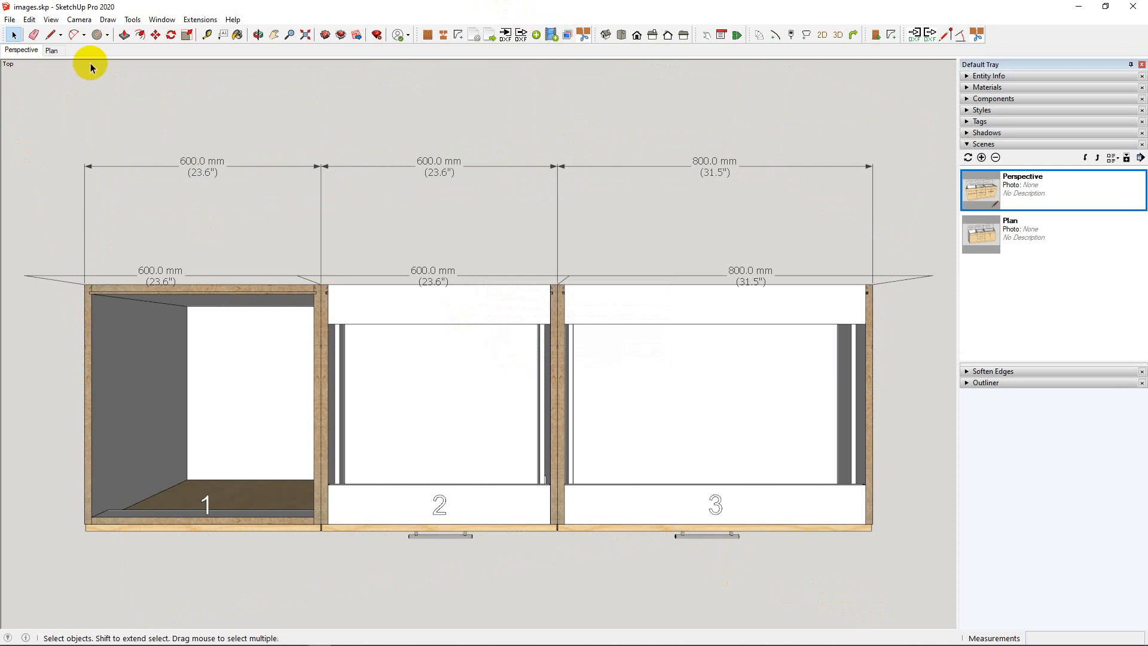
- Update the Plan scene with a top view of the three cabinets, zoomed to the model extents
click(31, 50)
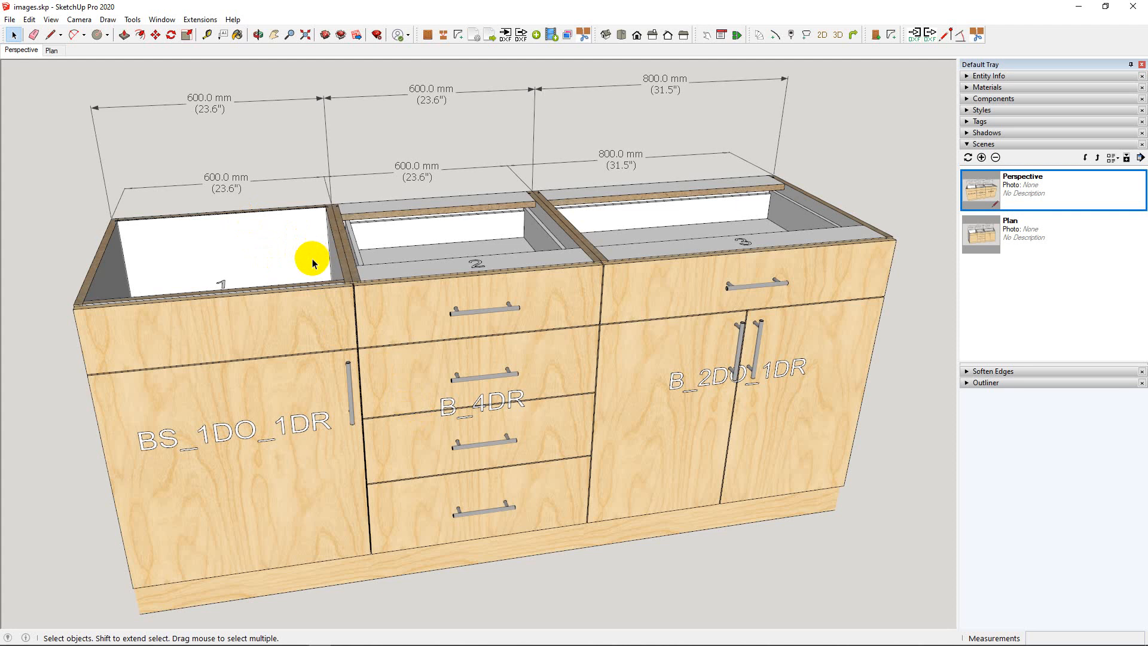
click(52, 52)
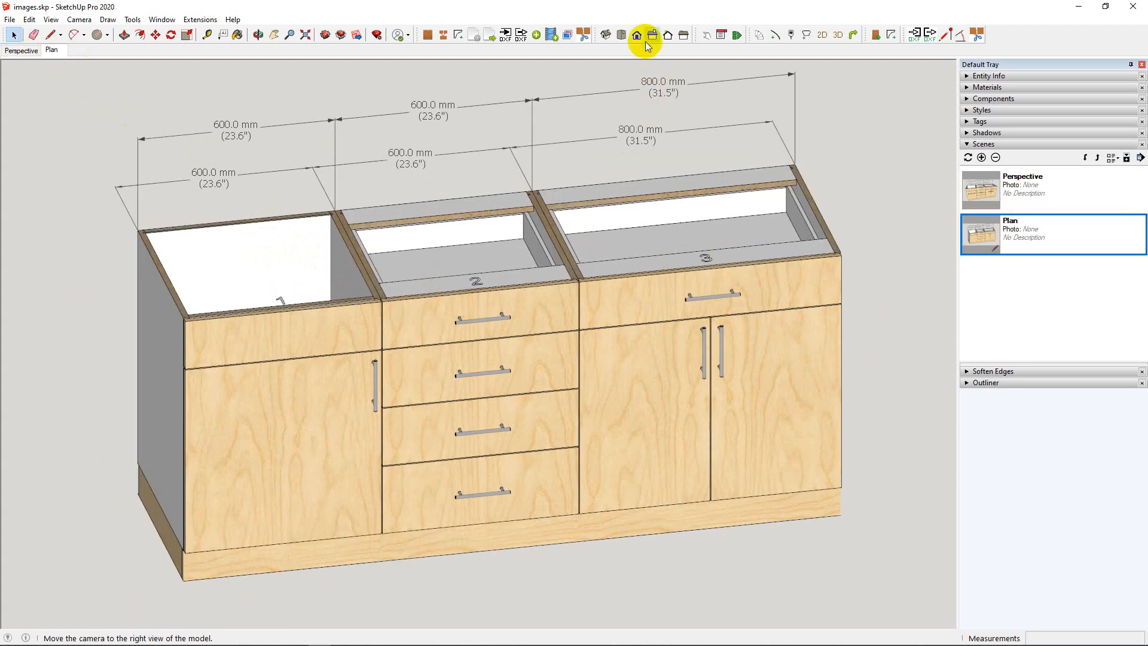
click(622, 35)
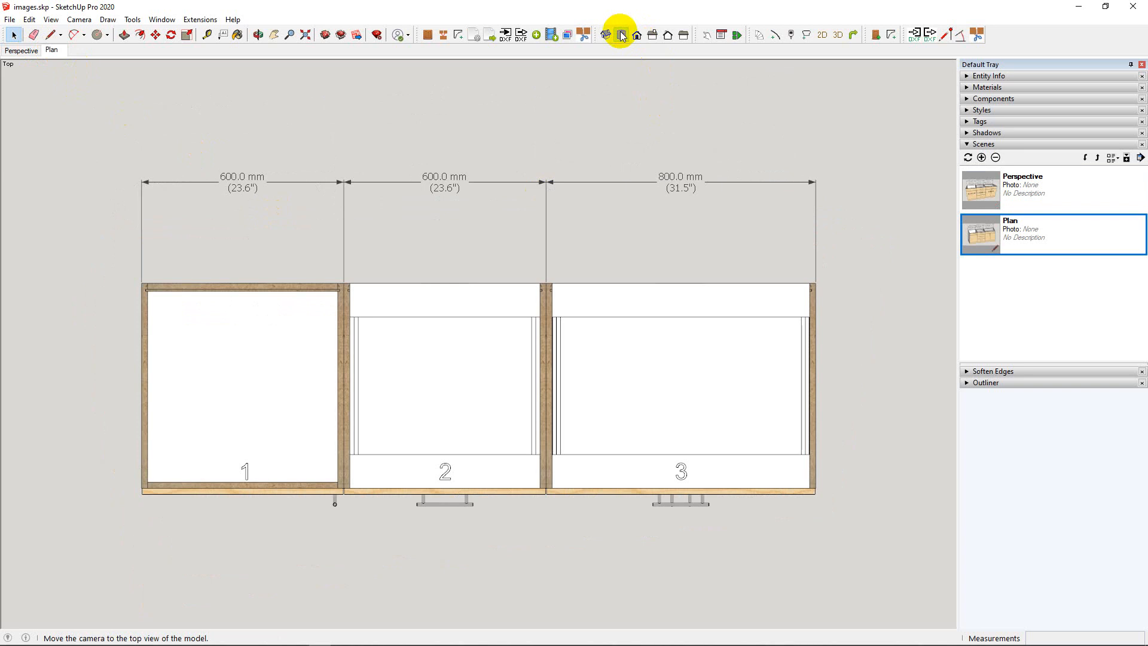
key(shift+z)
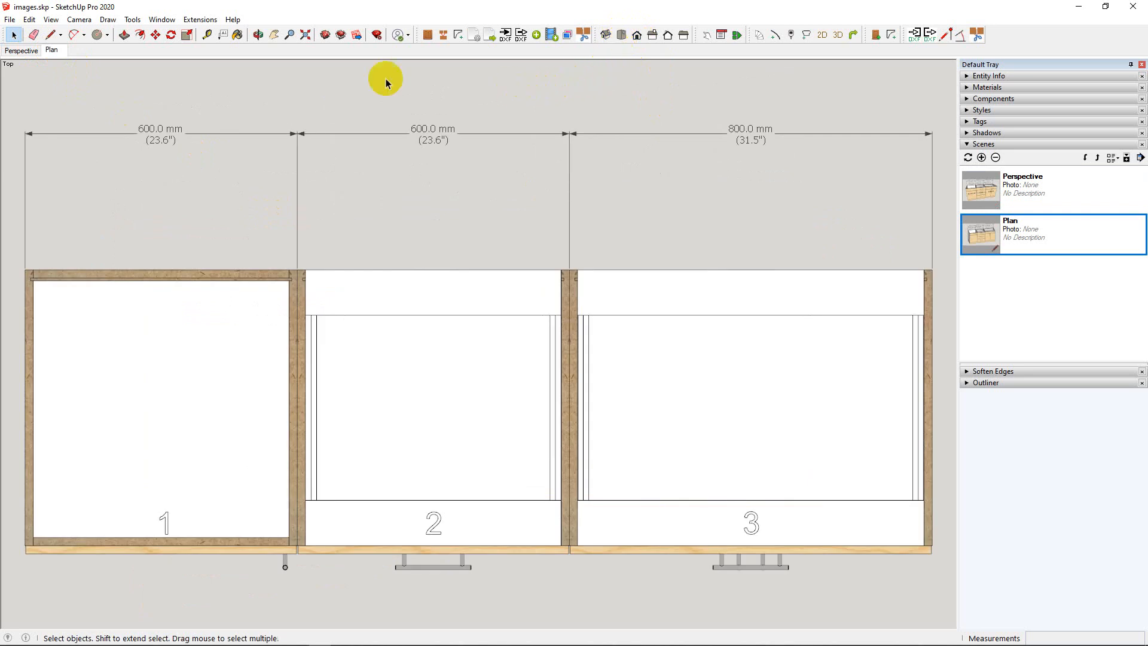
click(52, 50)
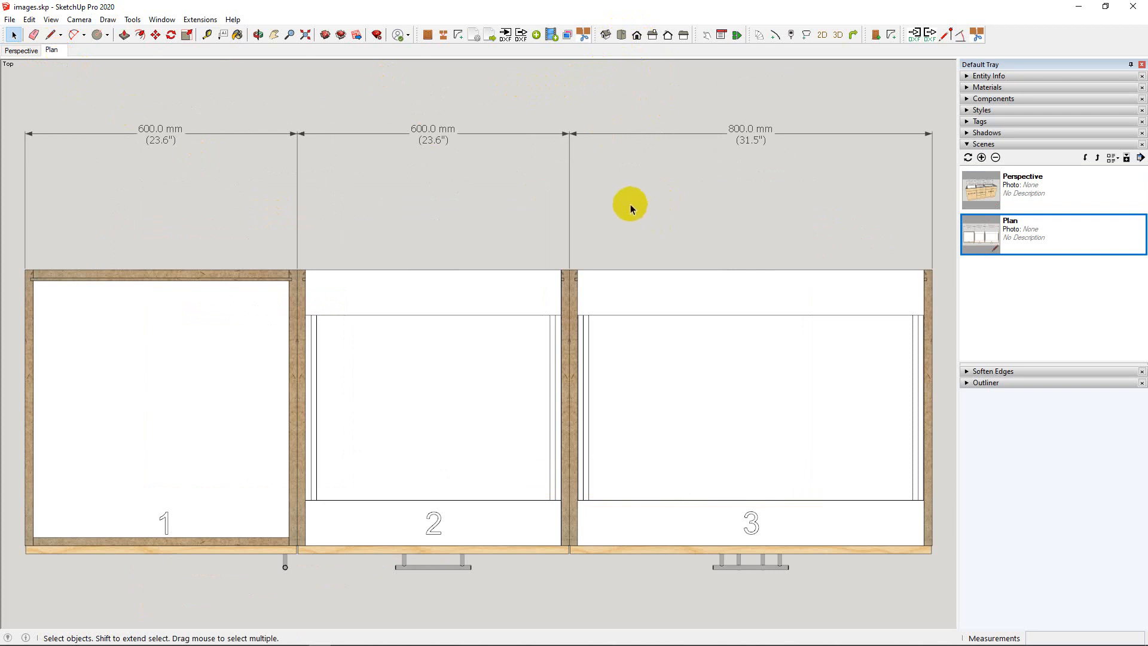
- From the Perspective scene, create individual cabinet scenes for all three cabinets, with Standard Scenes set to None and no images
click(19, 50)
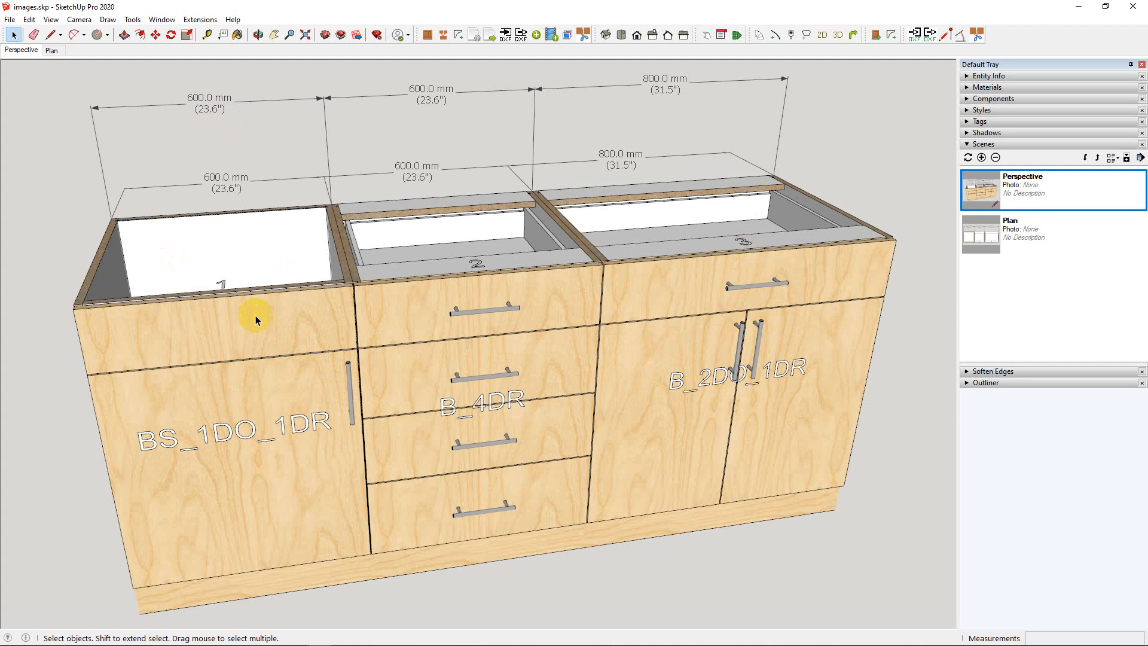
click(323, 317)
shift+click(480, 320)
shift+click(724, 302)
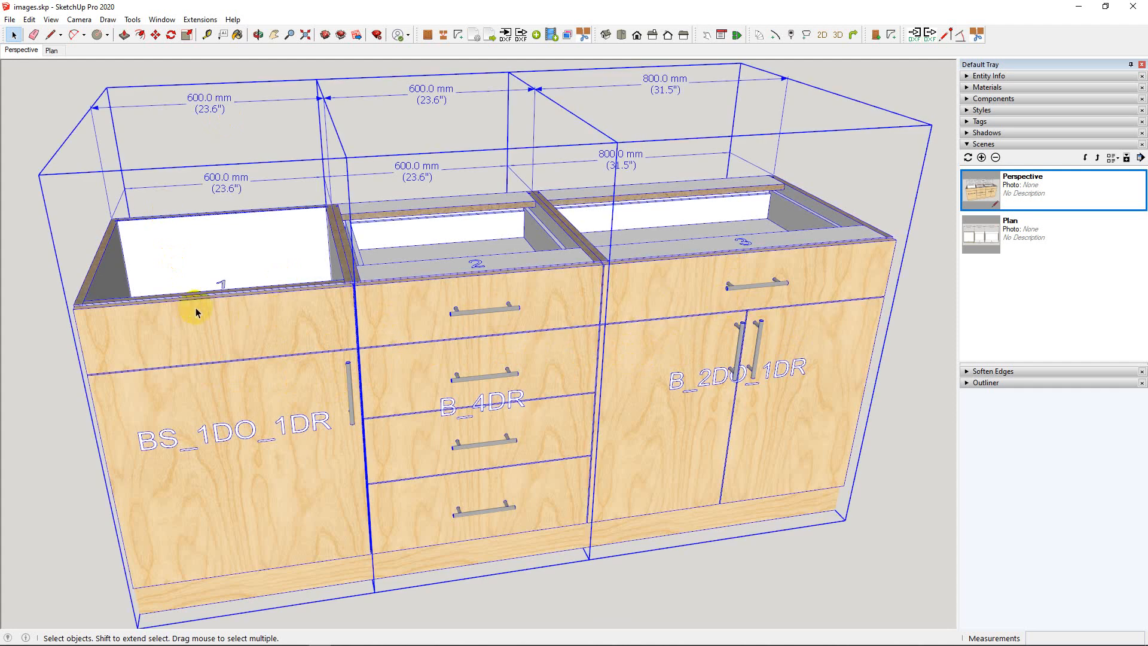
click(550, 37)
click(598, 312)
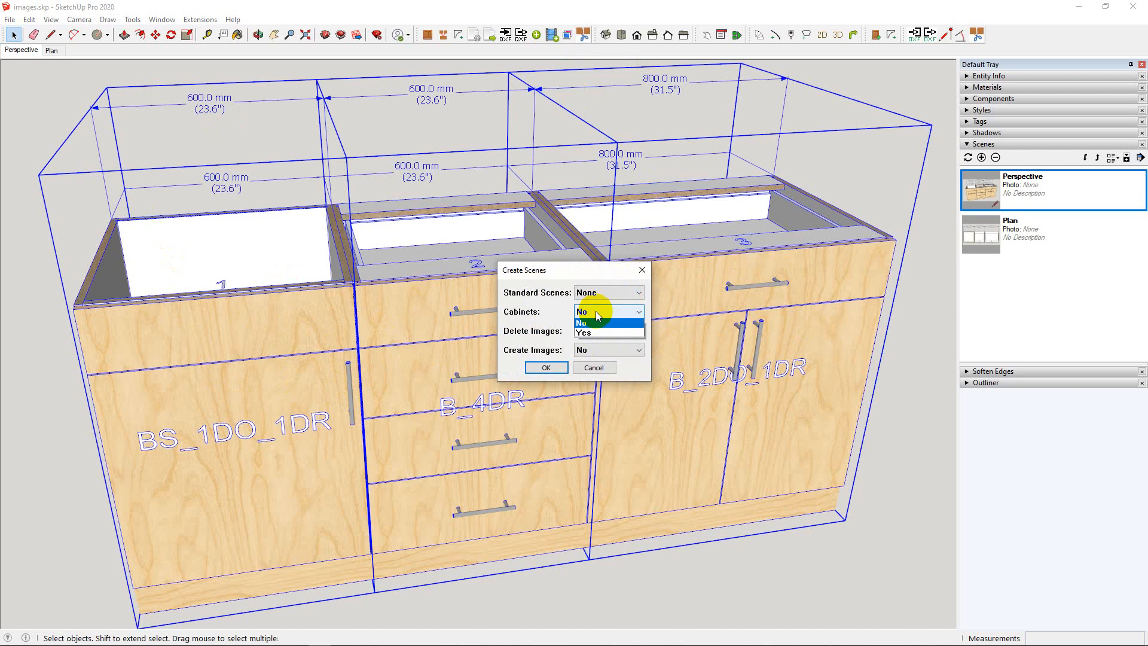
click(595, 333)
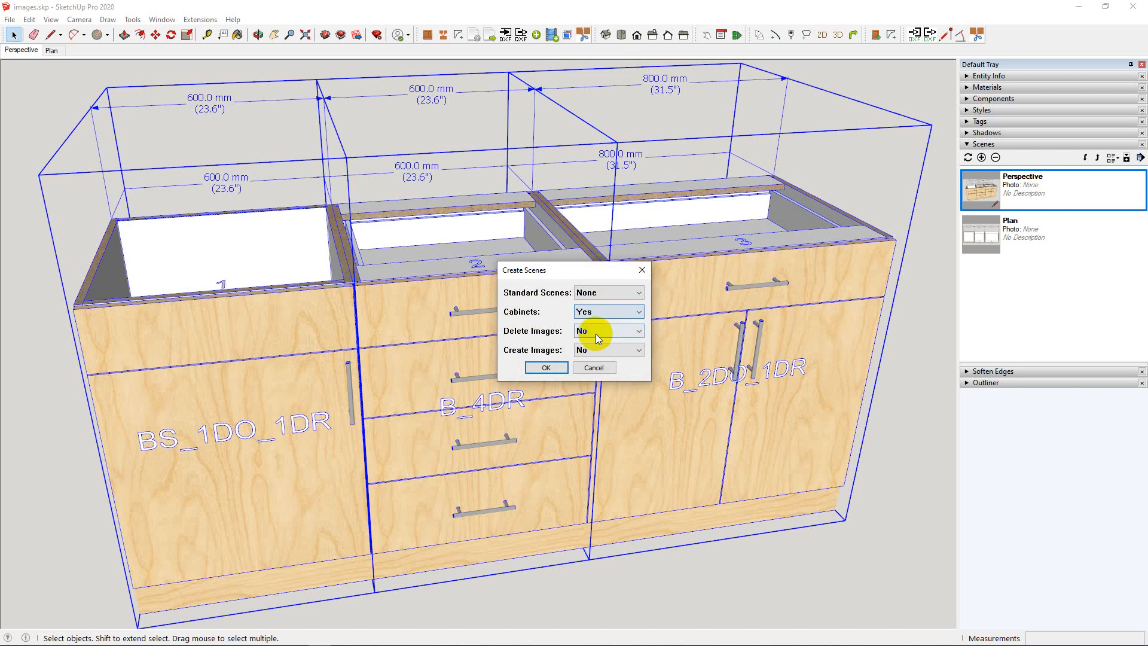
click(547, 367)
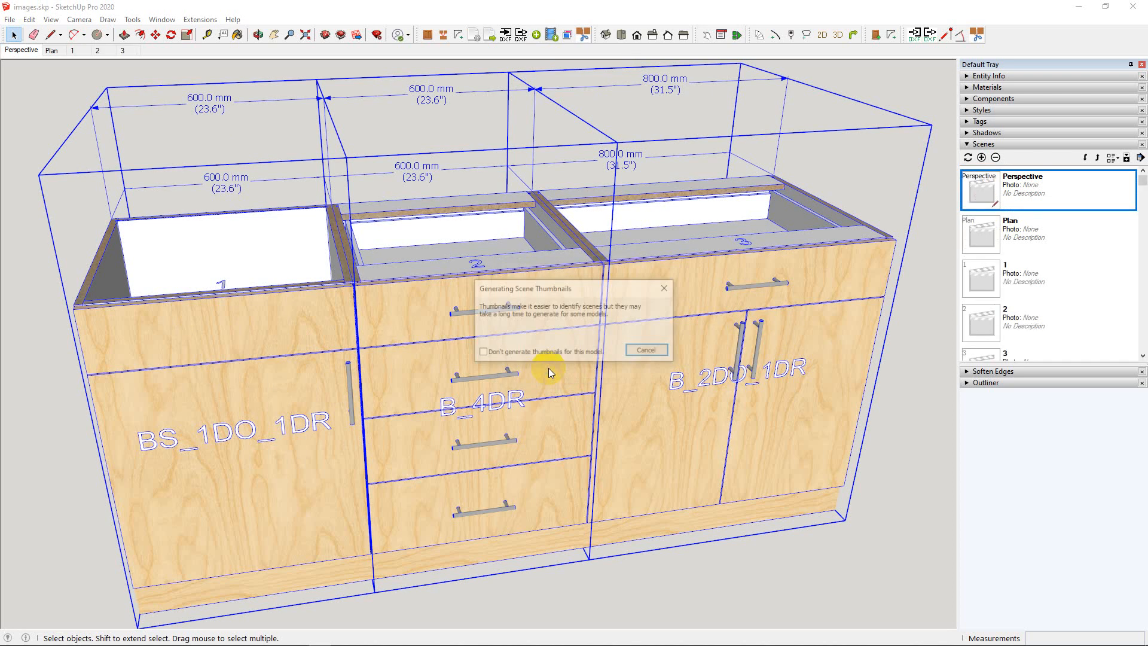
- Check the individual cabinet scenes 1, 2 and 3
click(77, 53)
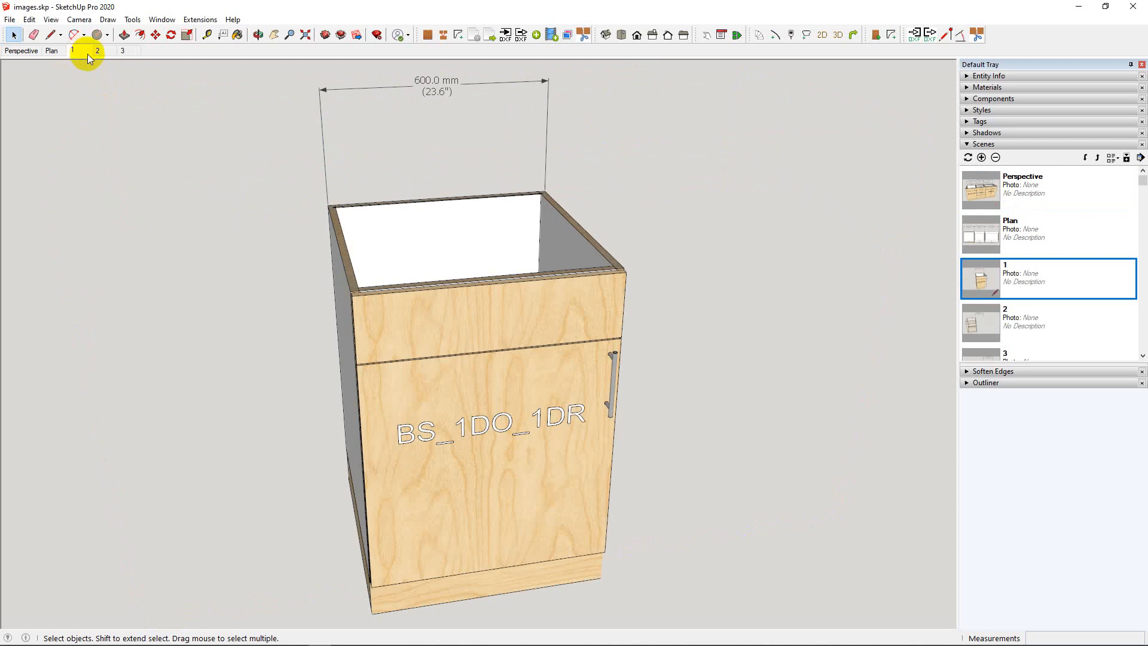
click(98, 51)
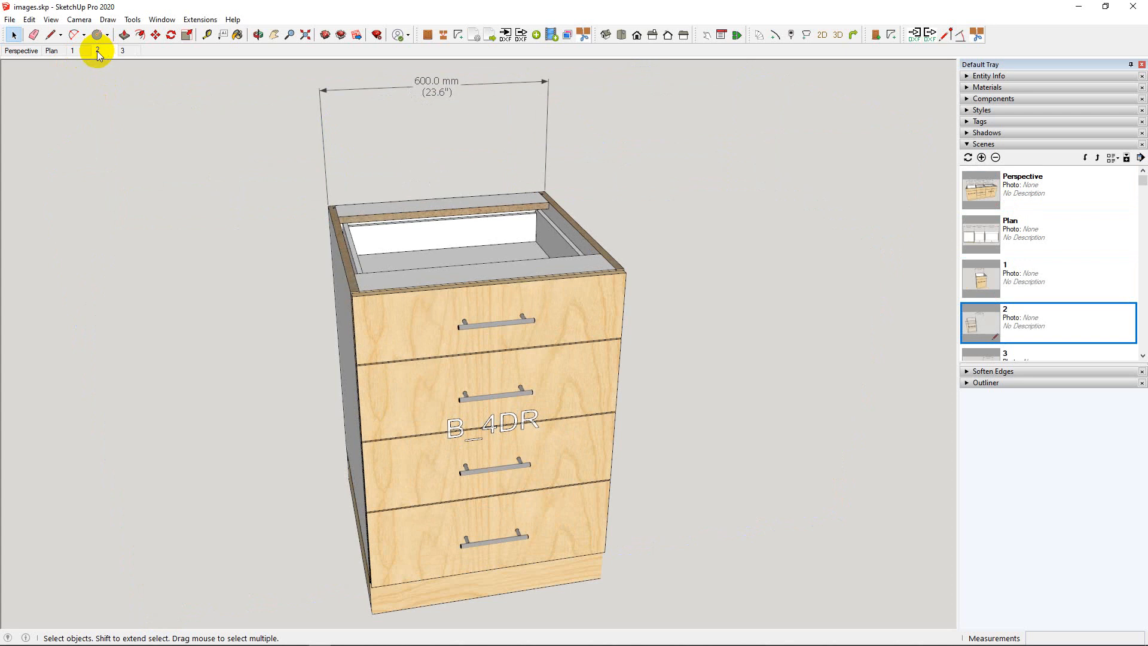
click(124, 51)
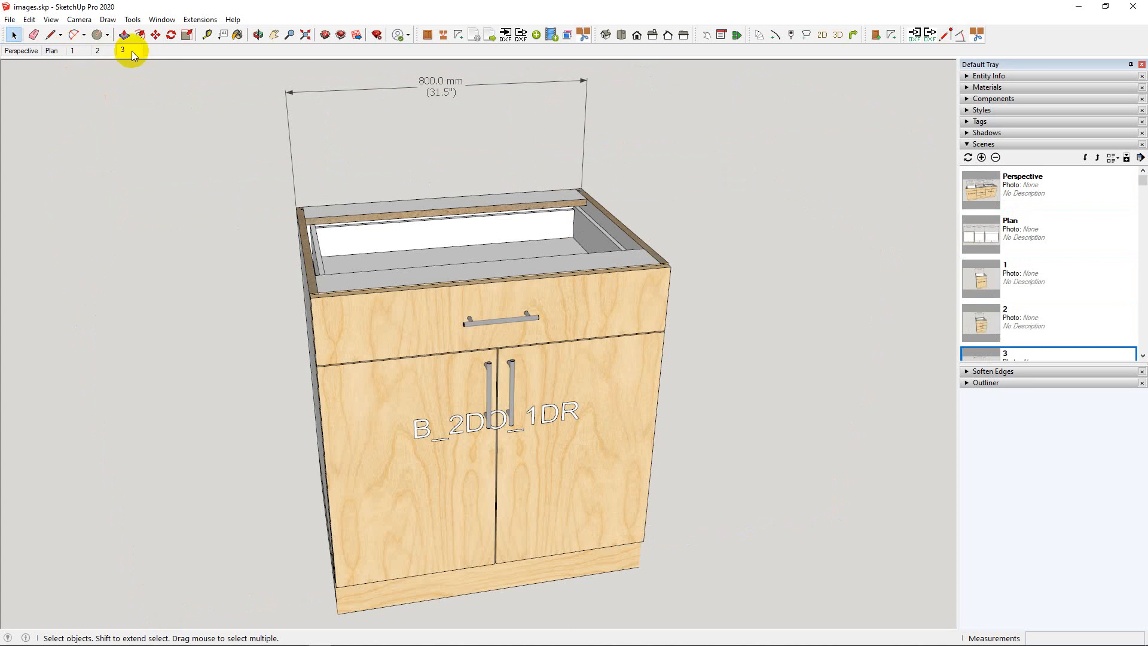
- From the Perspective scene, create images of all three cabinets without creating further standard or cabinet scenes or deleting images
click(21, 51)
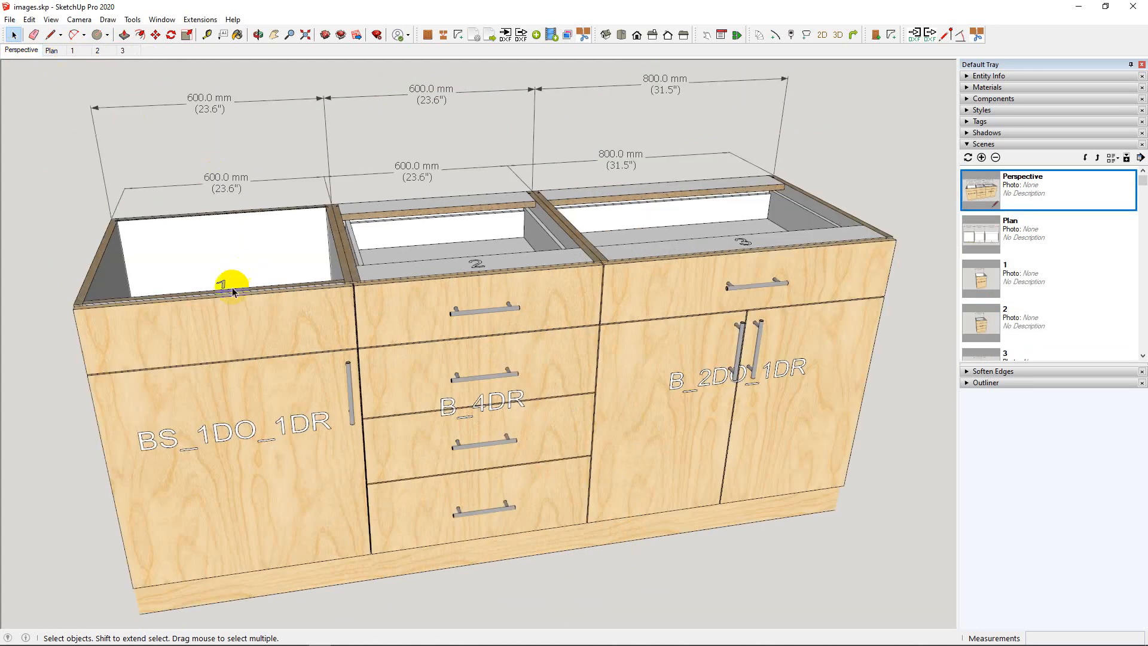
click(246, 335)
shift+click(501, 338)
shift+click(715, 320)
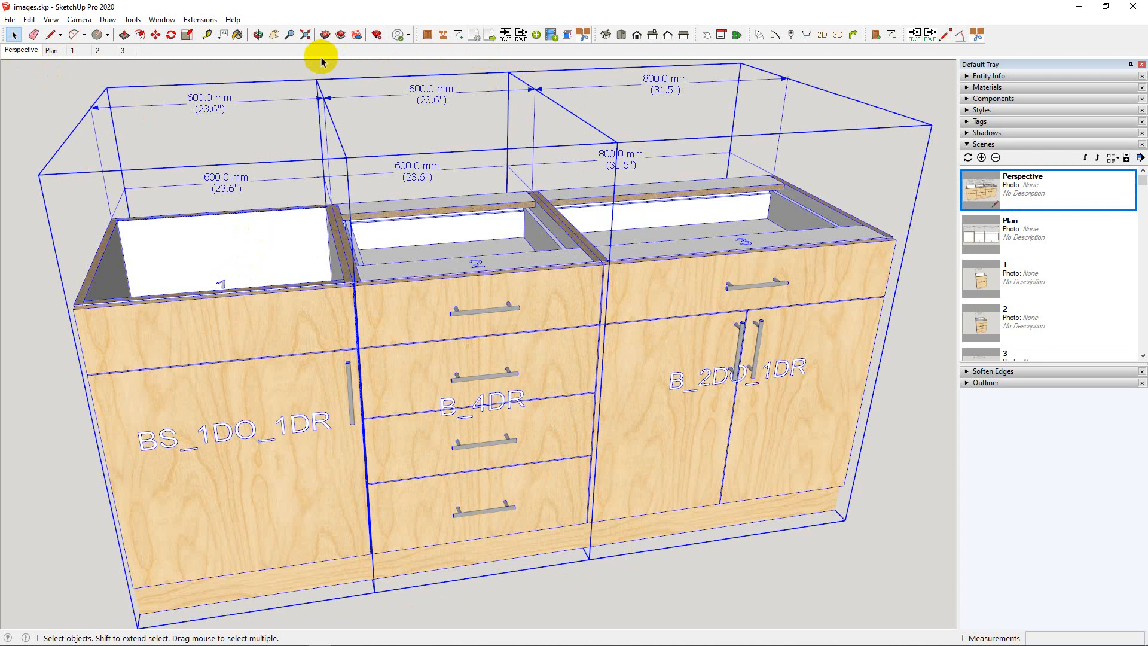
click(556, 36)
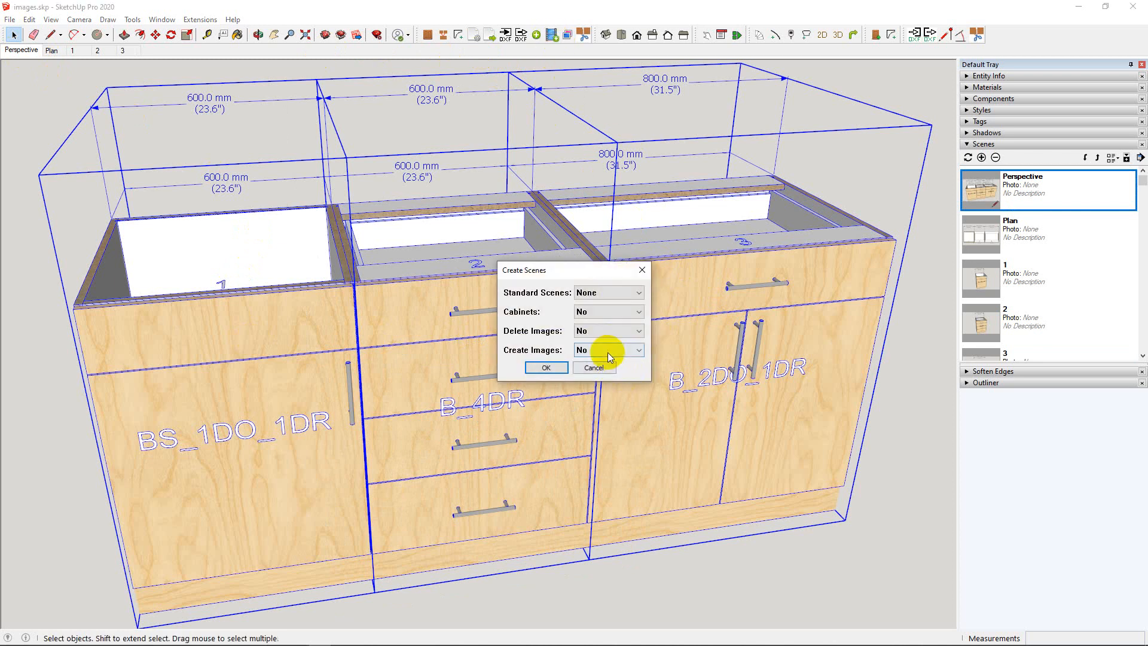
click(605, 352)
click(594, 377)
click(593, 354)
click(592, 369)
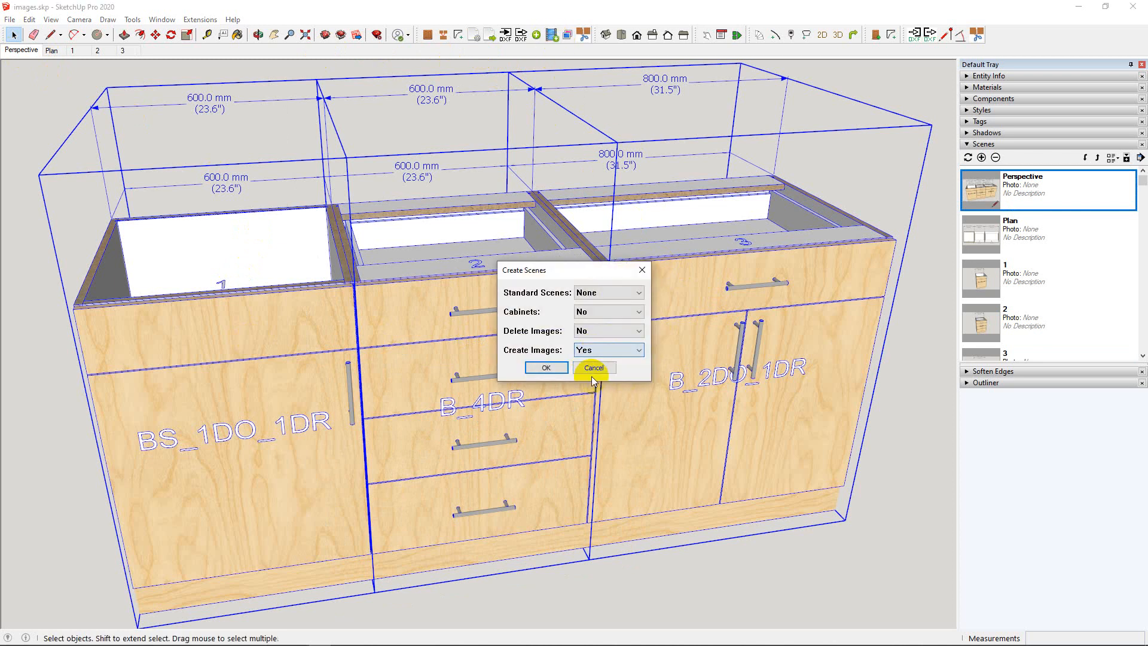
click(551, 369)
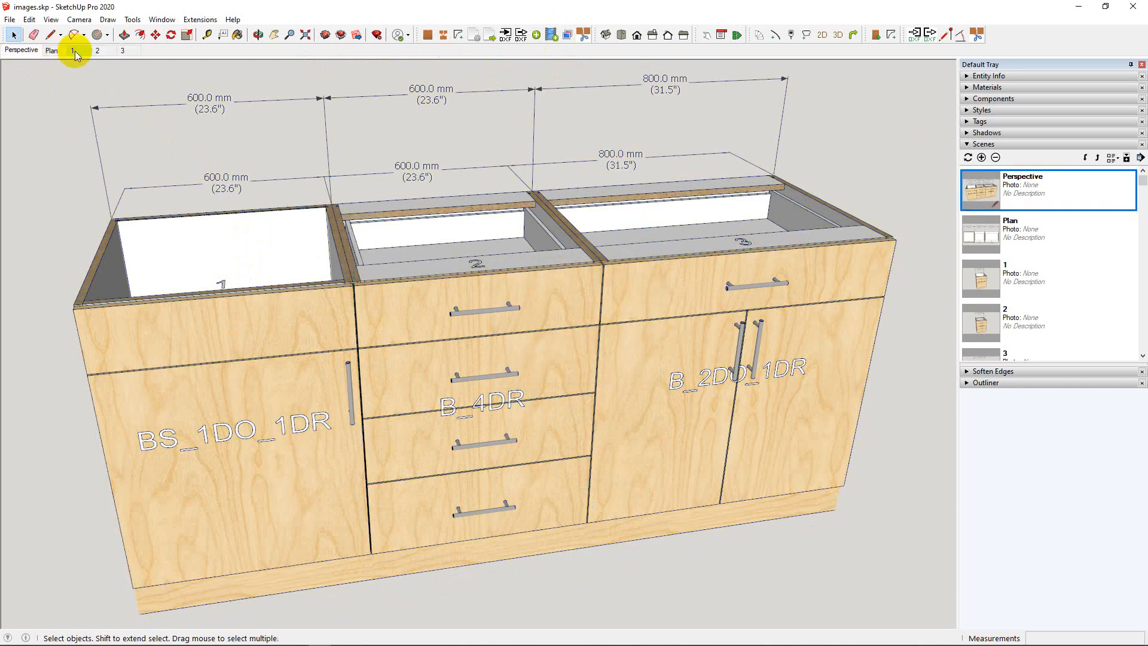
- Save the model and generate the CabMaker CSV reports for the cabinets
click(10, 20)
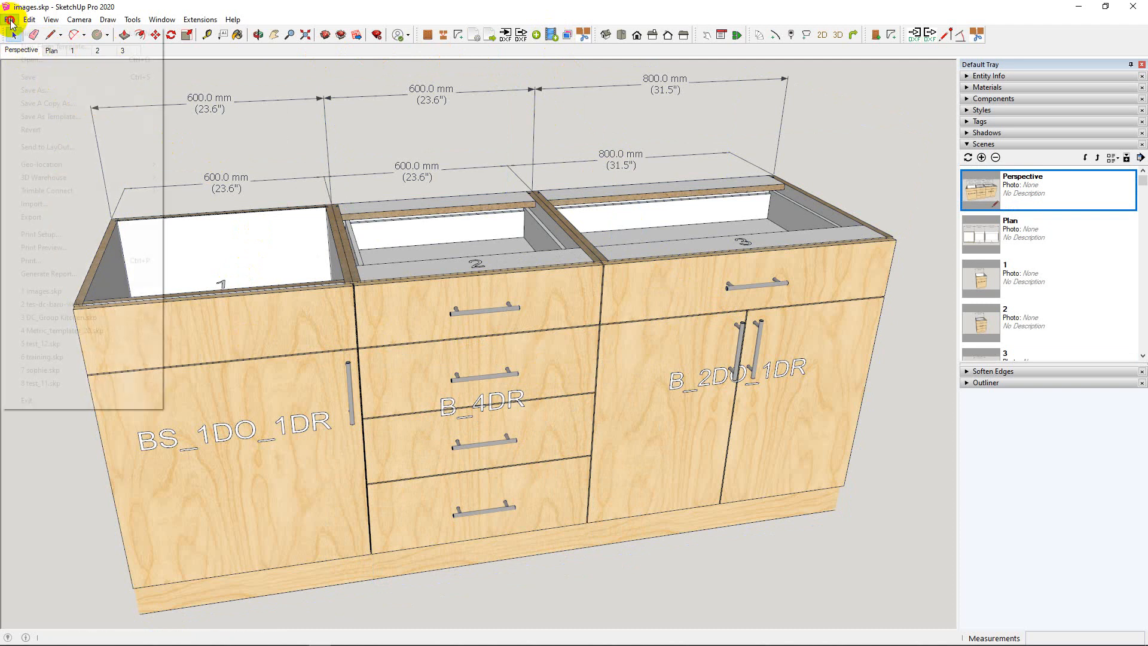
click(33, 79)
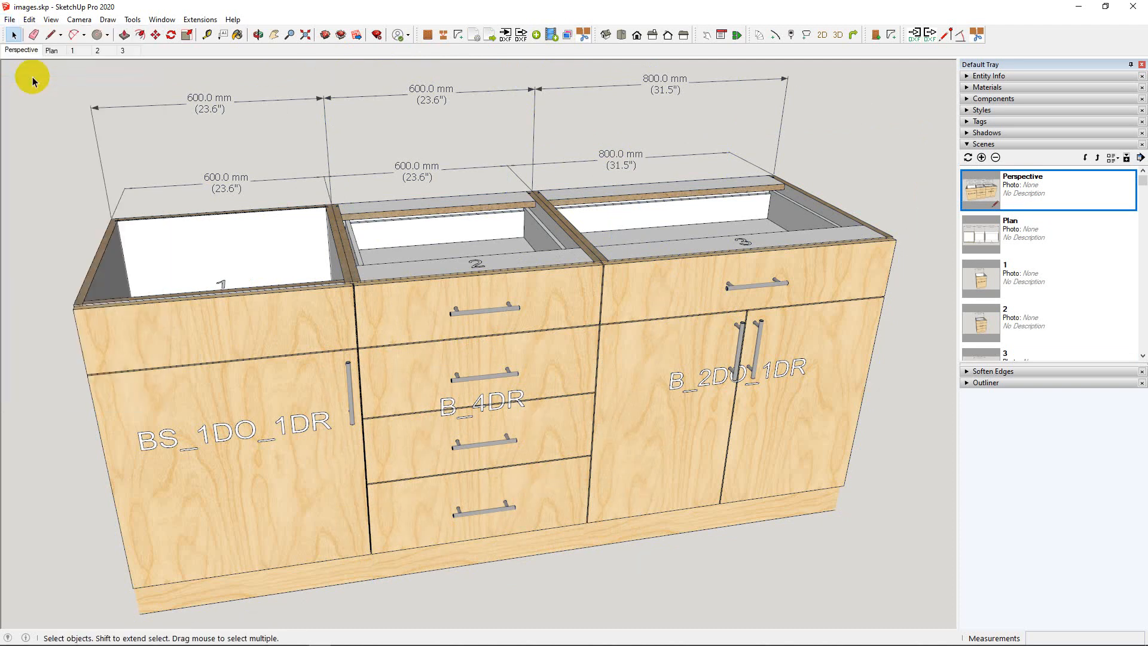
click(490, 35)
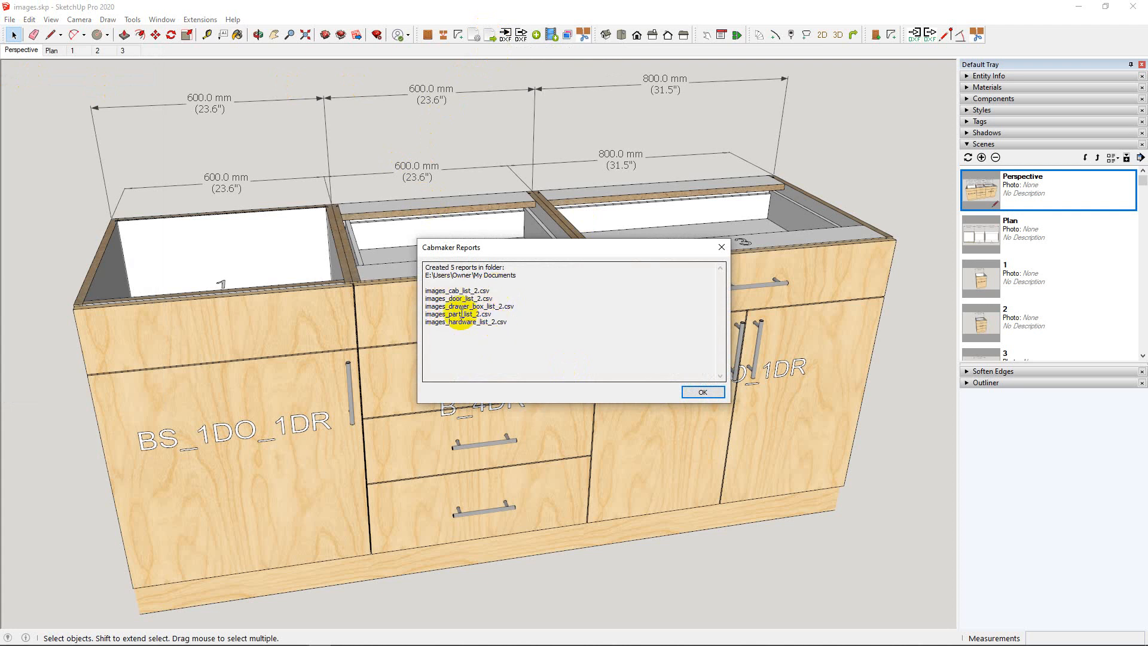
click(705, 394)
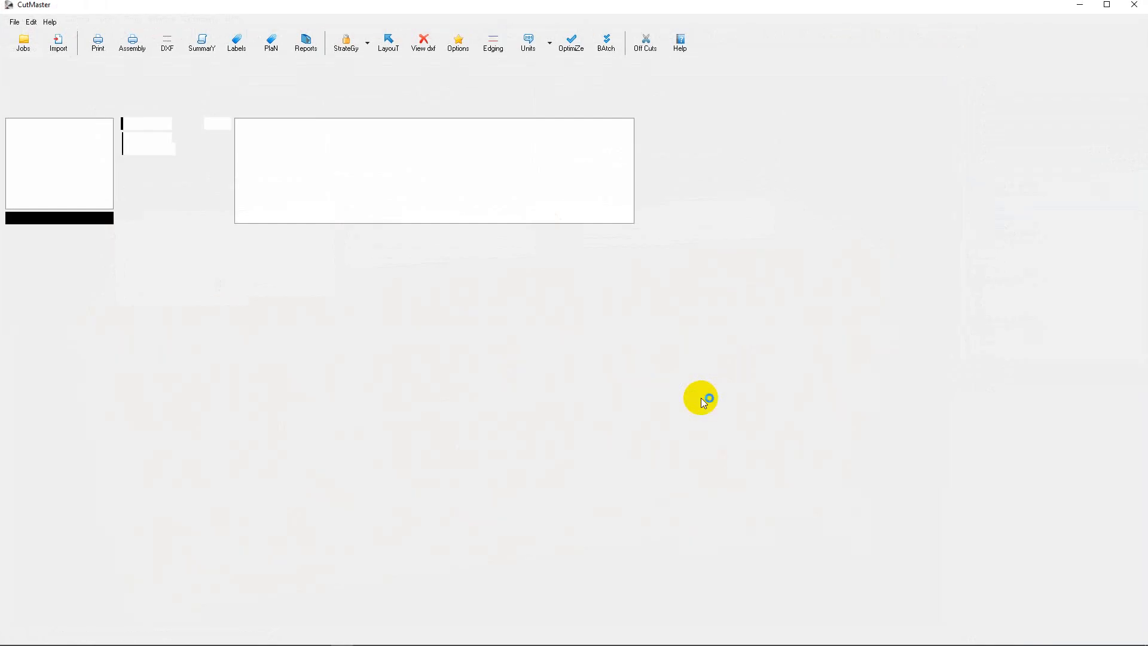
- Switch to CutMaster with the images_part_list_2 job and open its Cabinet Assembly report in a maximized preview
click(749, 35)
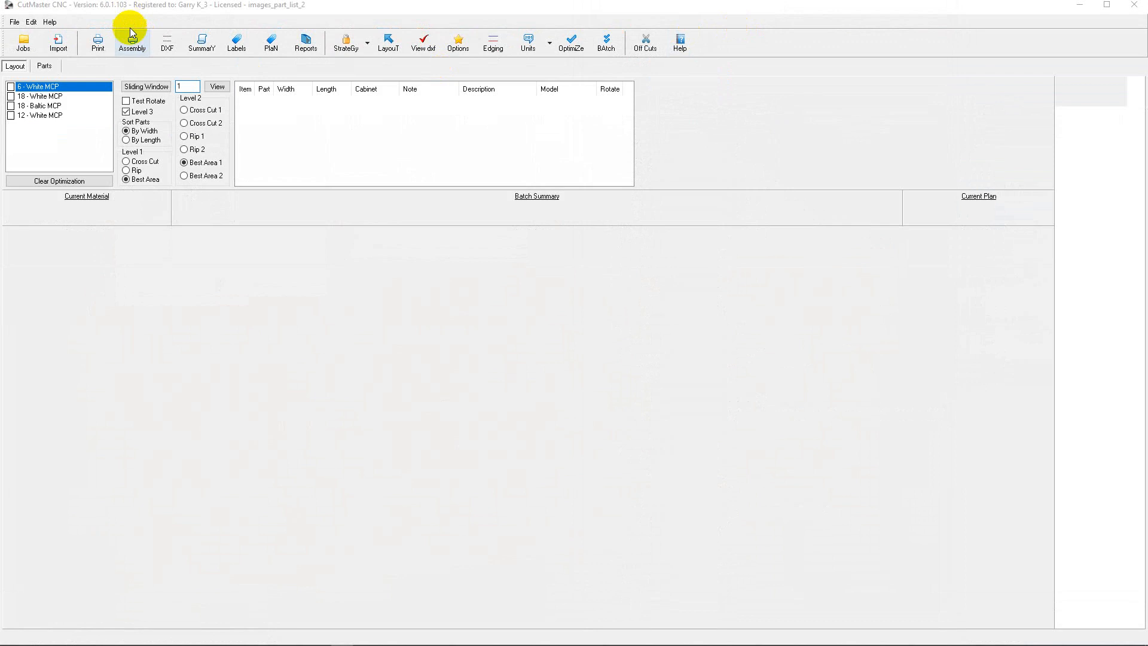
click(132, 43)
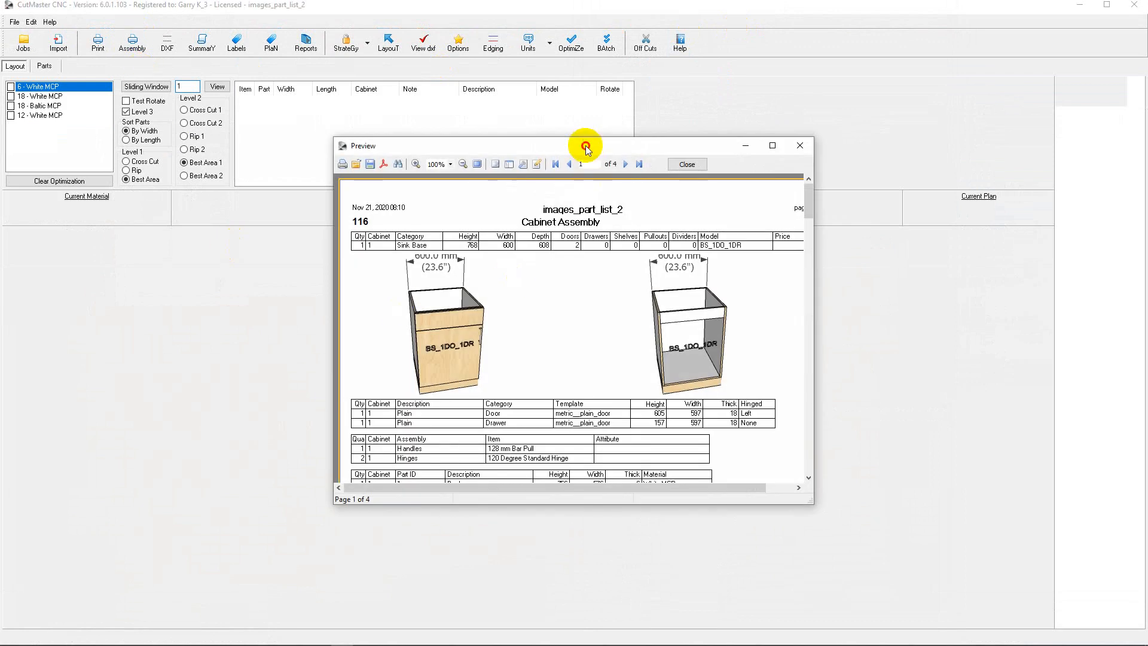
double_click(586, 146)
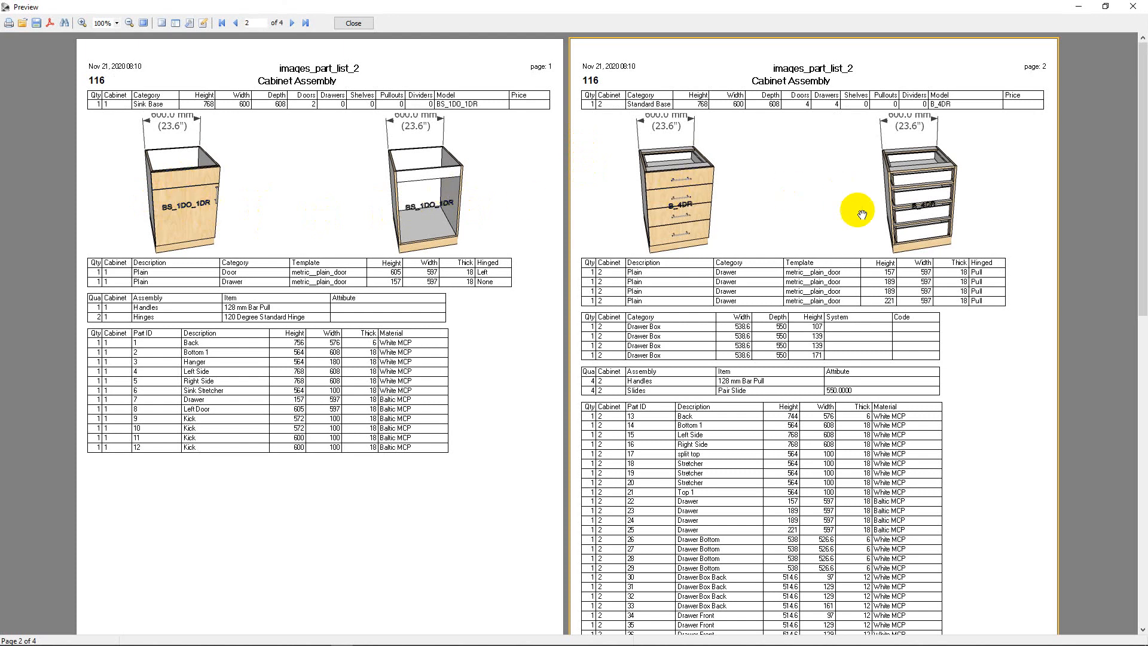
- Examine the cabinet images, hardware and part lists across the pages of the Cabinet Assembly report
scroll(856, 224, down, 4)
scroll(849, 226, down, 9)
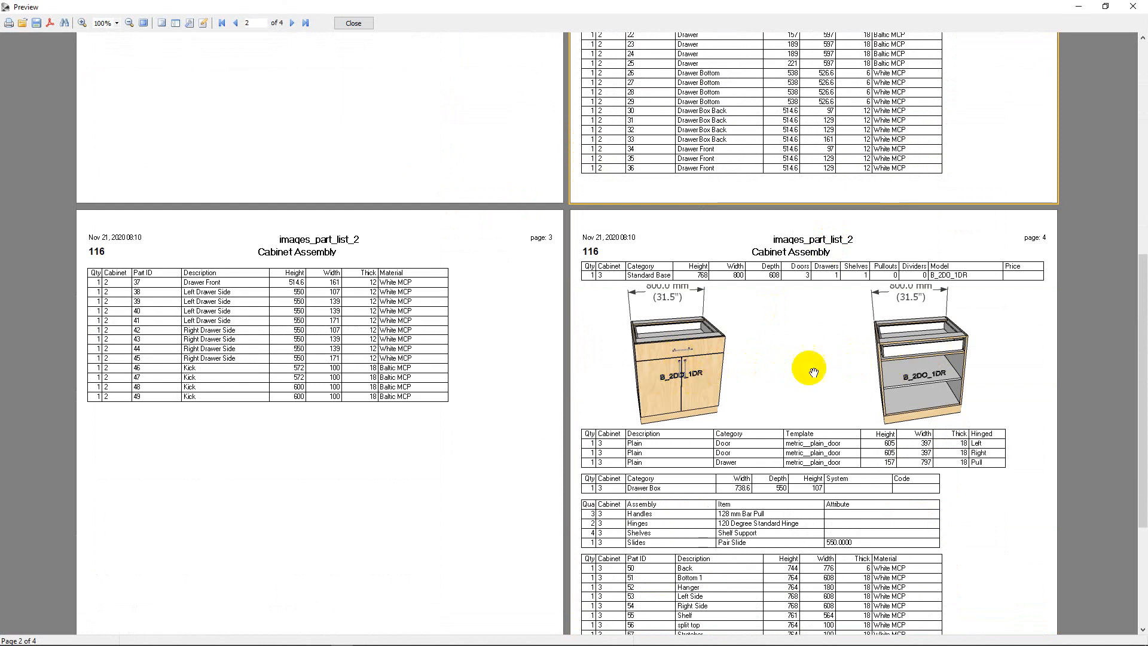
scroll(905, 338, down, 4)
scroll(894, 341, up, 4)
scroll(889, 340, up, 4)
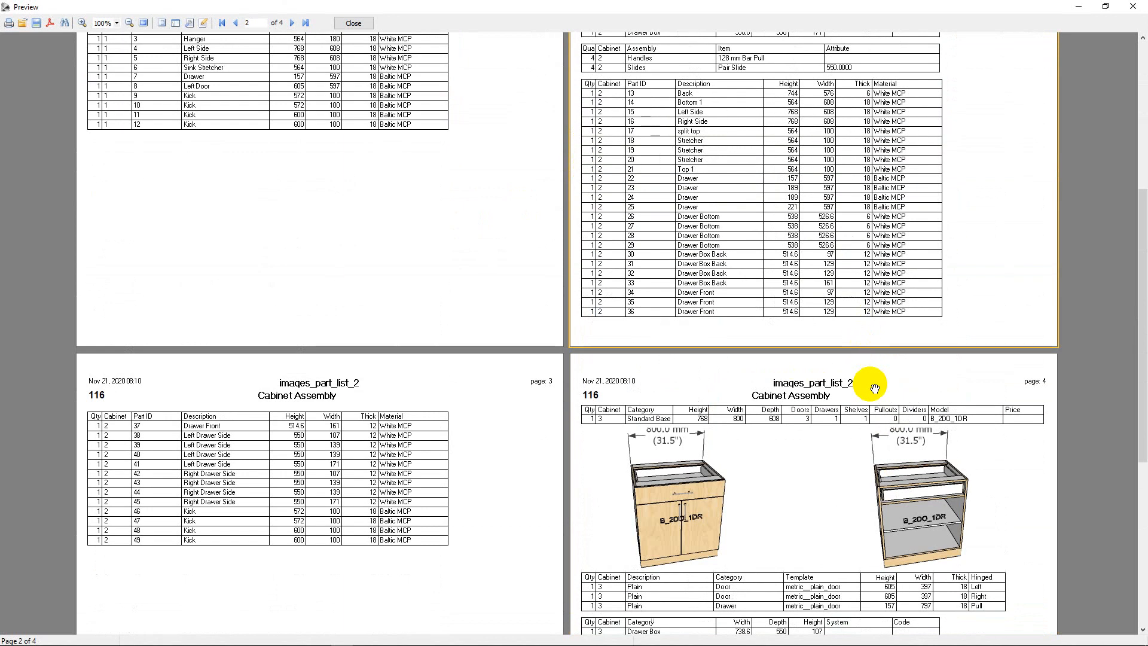
double_click(875, 388)
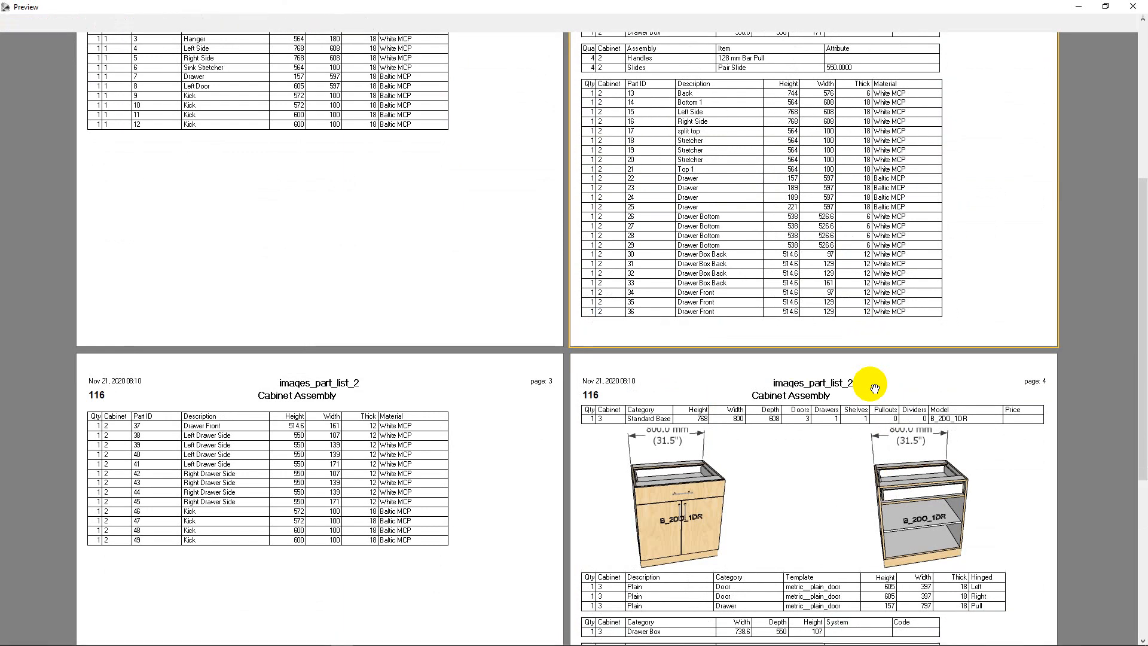